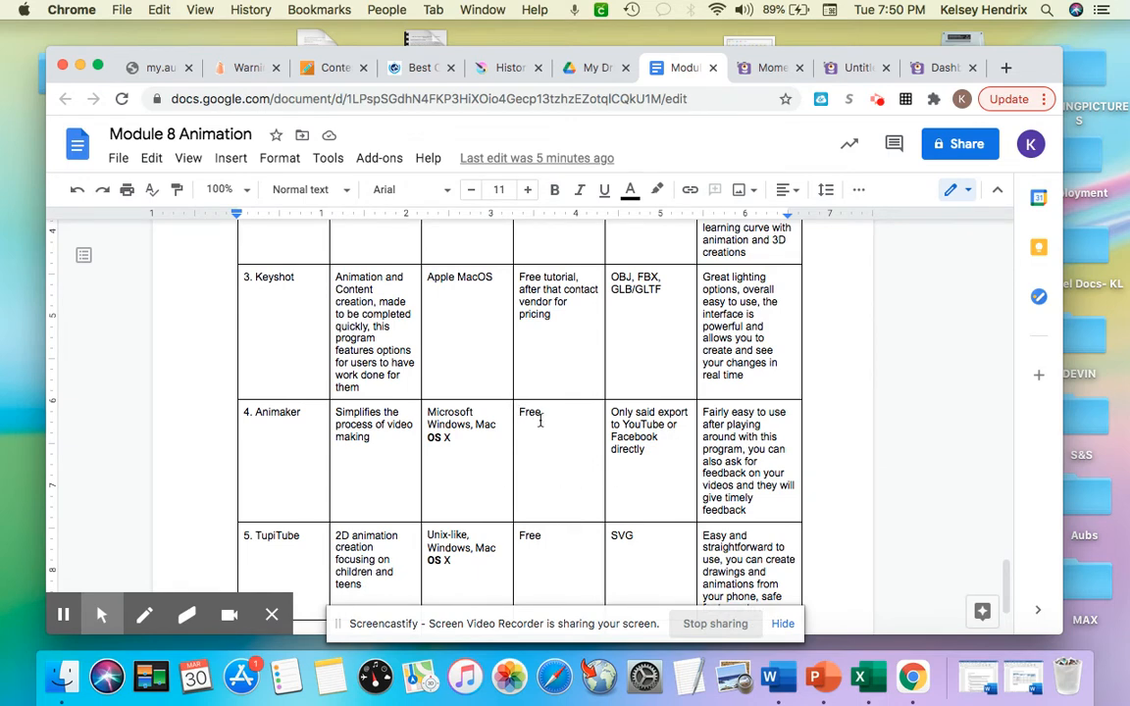
Step: Switch to the Animaker dashboard and look through the project formats, existing projects and dated templates
{"action": "left_click", "coordinate": [938, 68]}
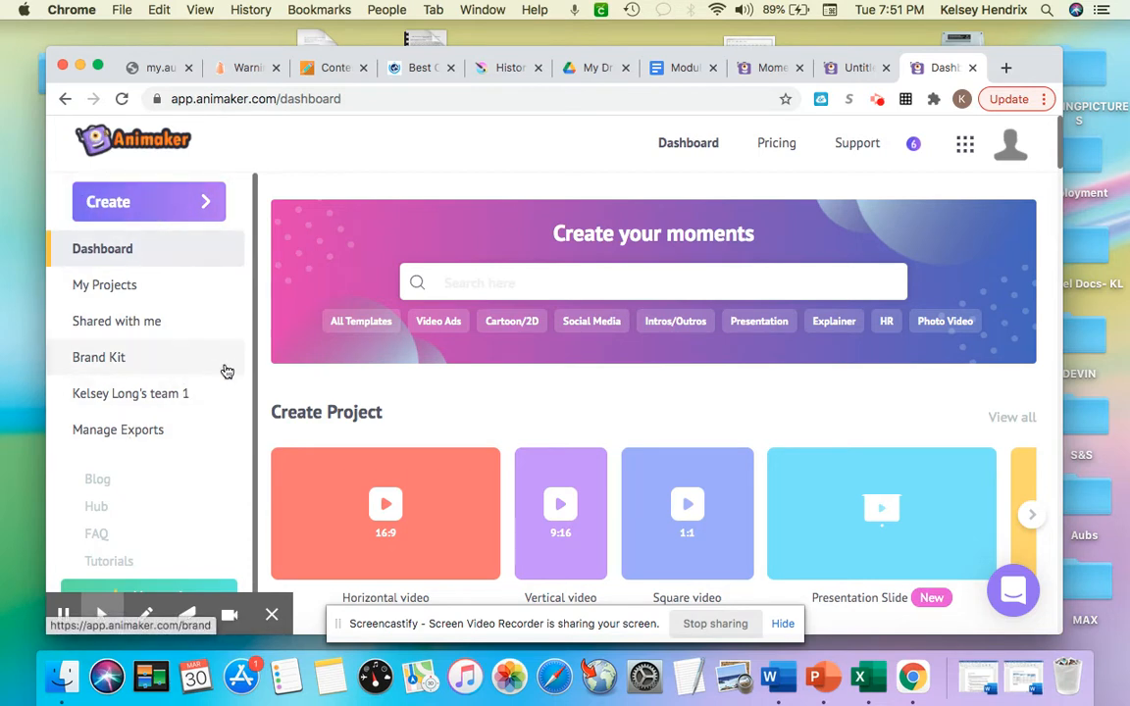
{"action": "scroll", "coordinate": [224, 370], "scroll_direction": "down", "scroll_amount": 1}
{"action": "scroll", "coordinate": [499, 406], "scroll_direction": "down", "scroll_amount": 2}
{"action": "scroll", "coordinate": [499, 406], "scroll_direction": "down", "scroll_amount": 3}
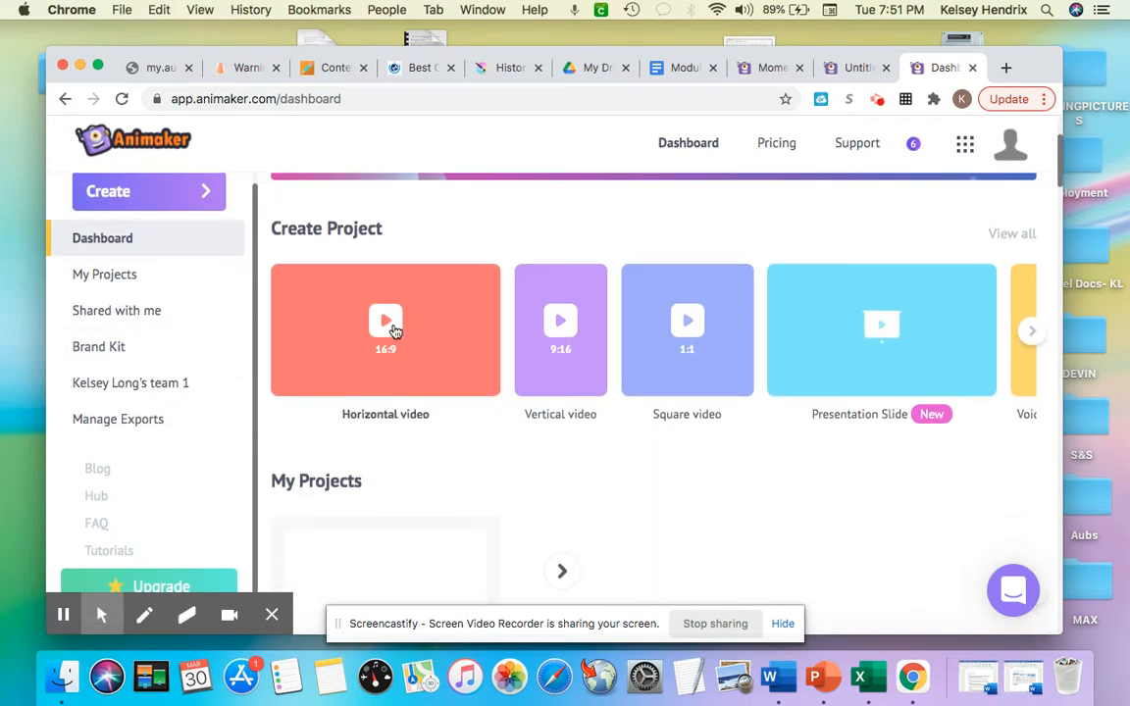
{"action": "scroll", "coordinate": [392, 331], "scroll_direction": "right", "scroll_amount": 5}
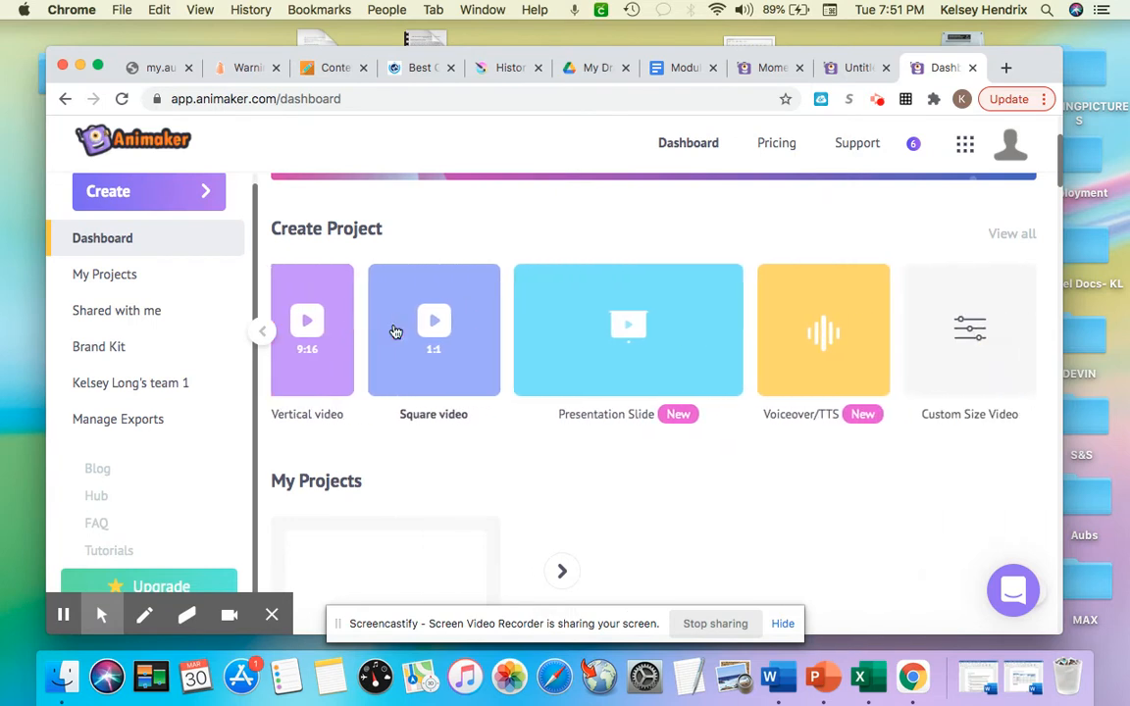
{"action": "scroll", "coordinate": [395, 331], "scroll_direction": "left", "scroll_amount": 3}
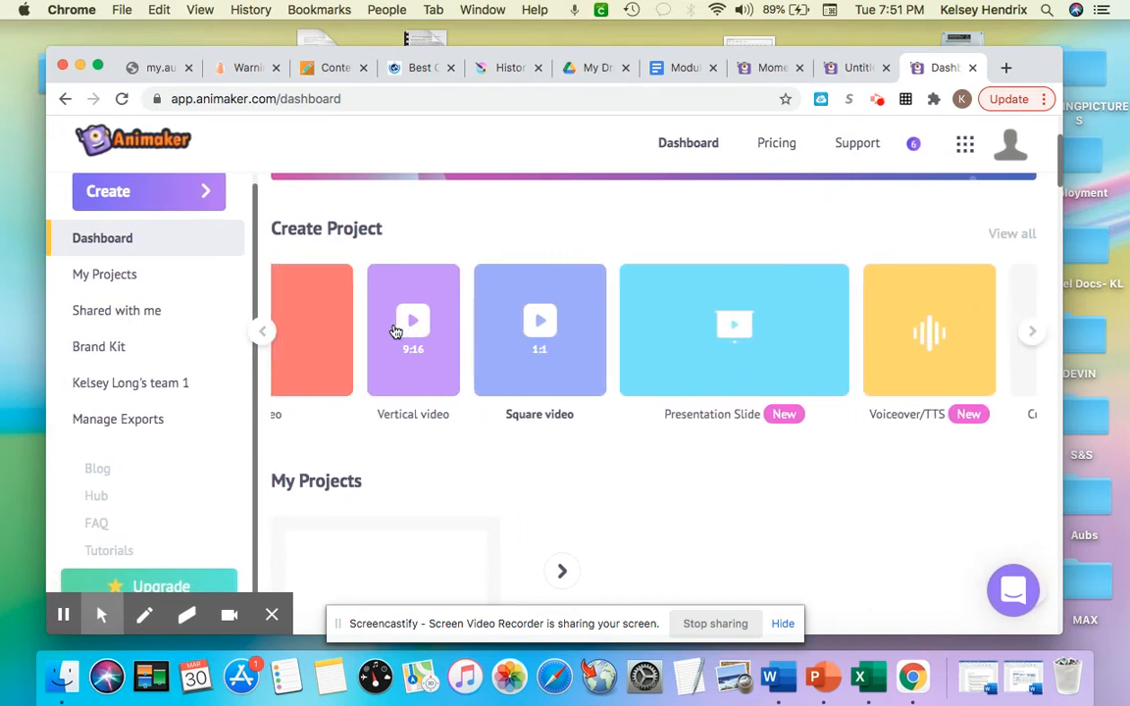
{"action": "scroll", "coordinate": [395, 332], "scroll_direction": "right", "scroll_amount": 3}
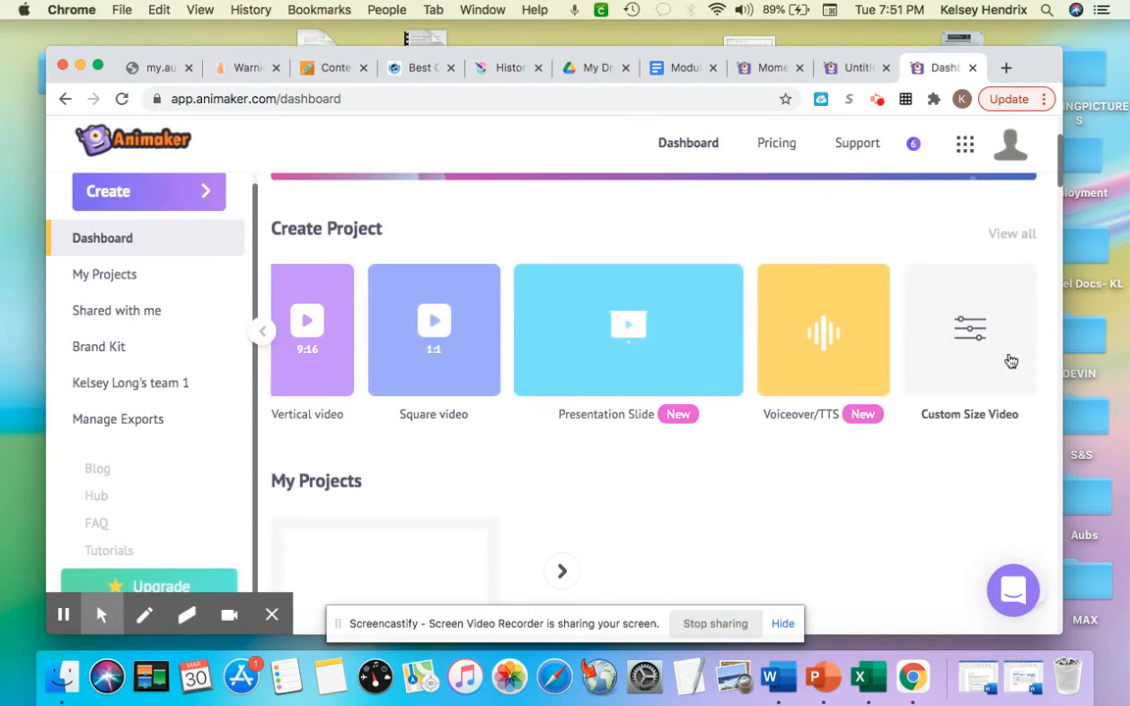
{"action": "scroll", "coordinate": [549, 348], "scroll_direction": "down", "scroll_amount": 5}
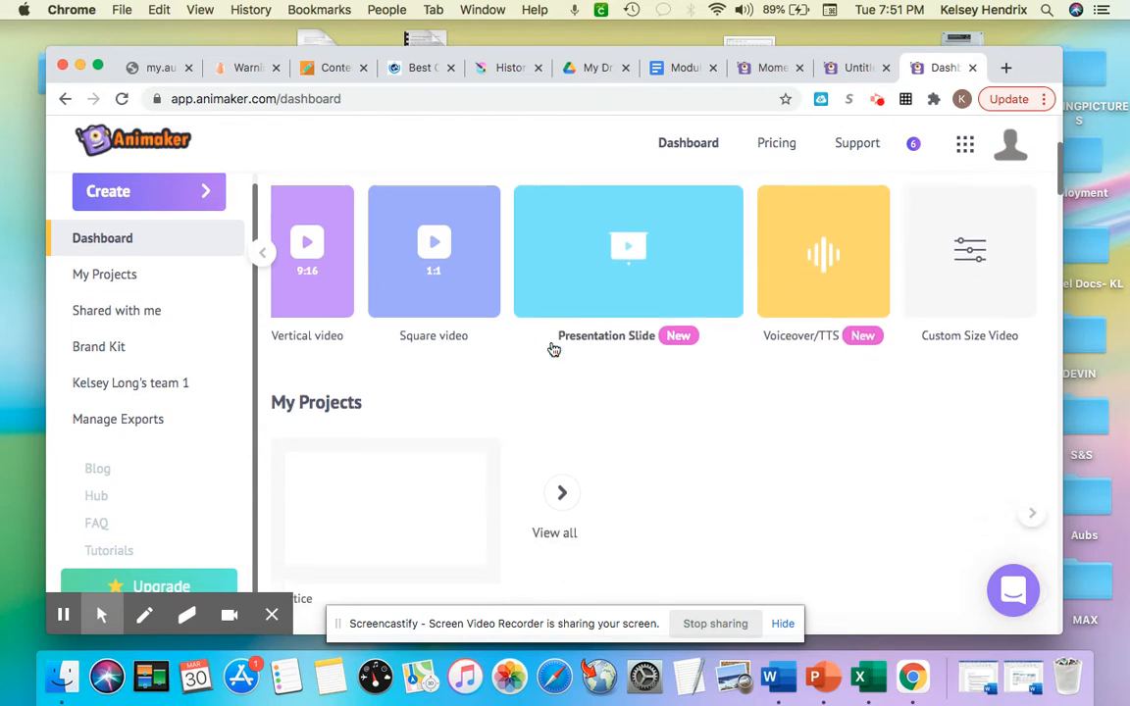
{"action": "scroll", "coordinate": [341, 330], "scroll_direction": "down", "scroll_amount": 7}
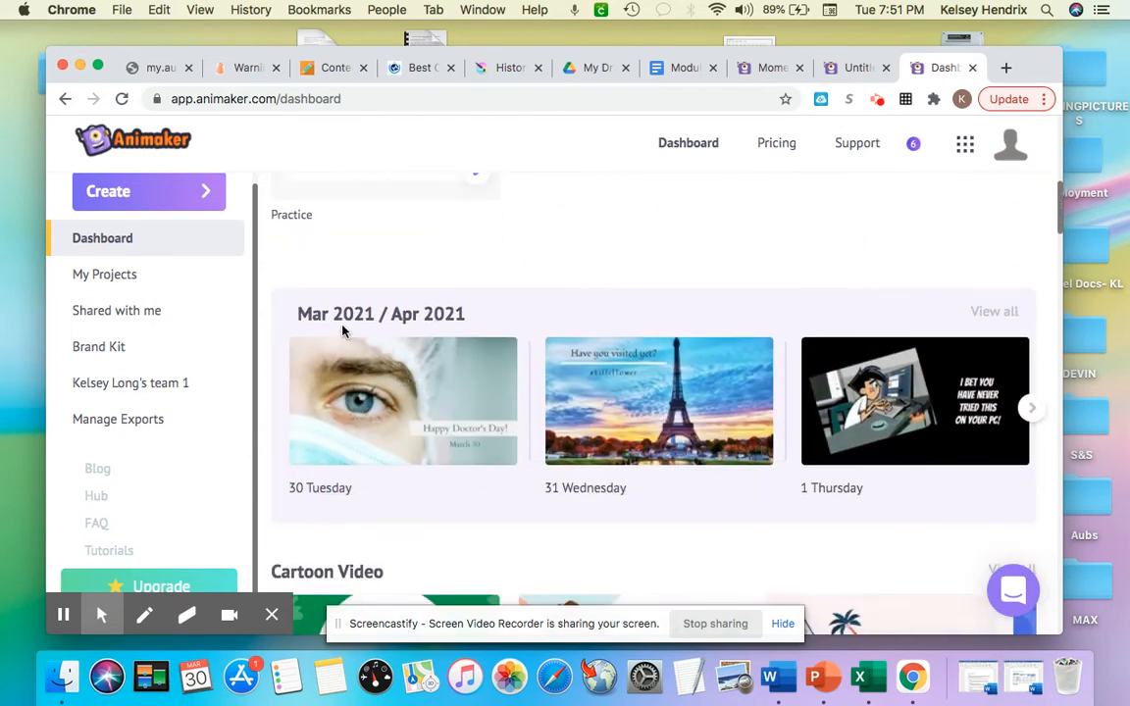
{"action": "scroll", "coordinate": [403, 324], "scroll_direction": "down", "scroll_amount": 4}
{"action": "scroll", "coordinate": [392, 422], "scroll_direction": "up", "scroll_amount": 10}
{"action": "scroll", "coordinate": [441, 391], "scroll_direction": "up", "scroll_amount": 5}
{"action": "scroll", "coordinate": [378, 368], "scroll_direction": "down", "scroll_amount": 4}
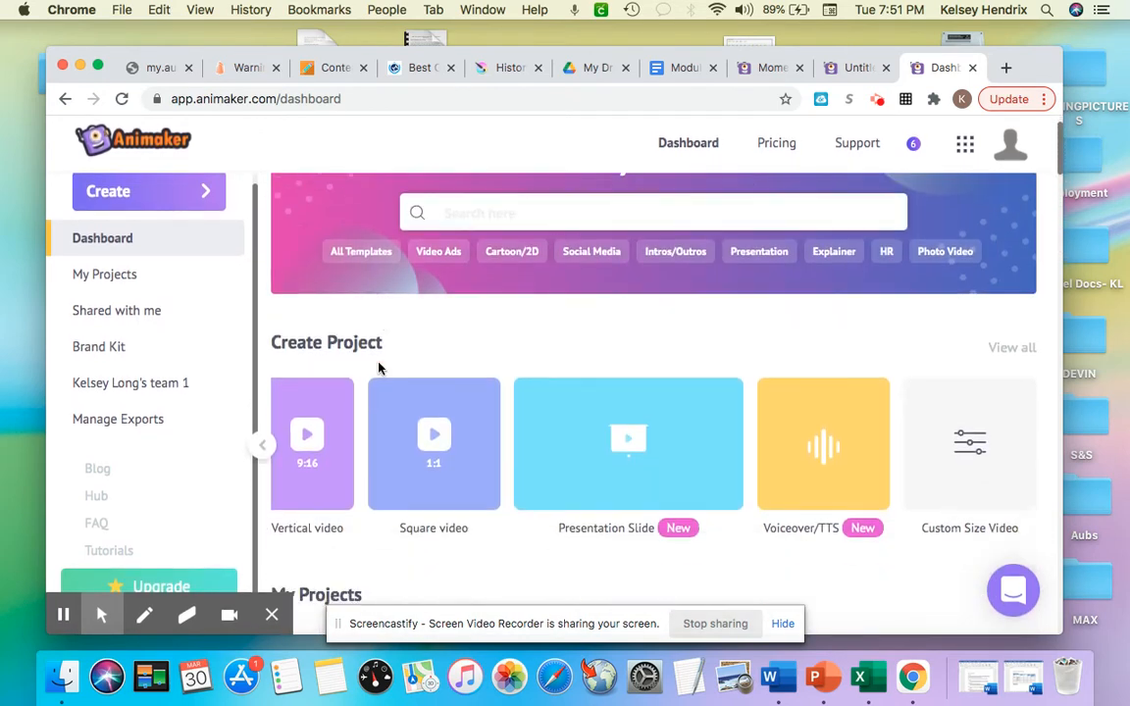
Step: Open the Practice project in the editor and browse the stock video library
{"action": "left_click", "coordinate": [369, 539]}
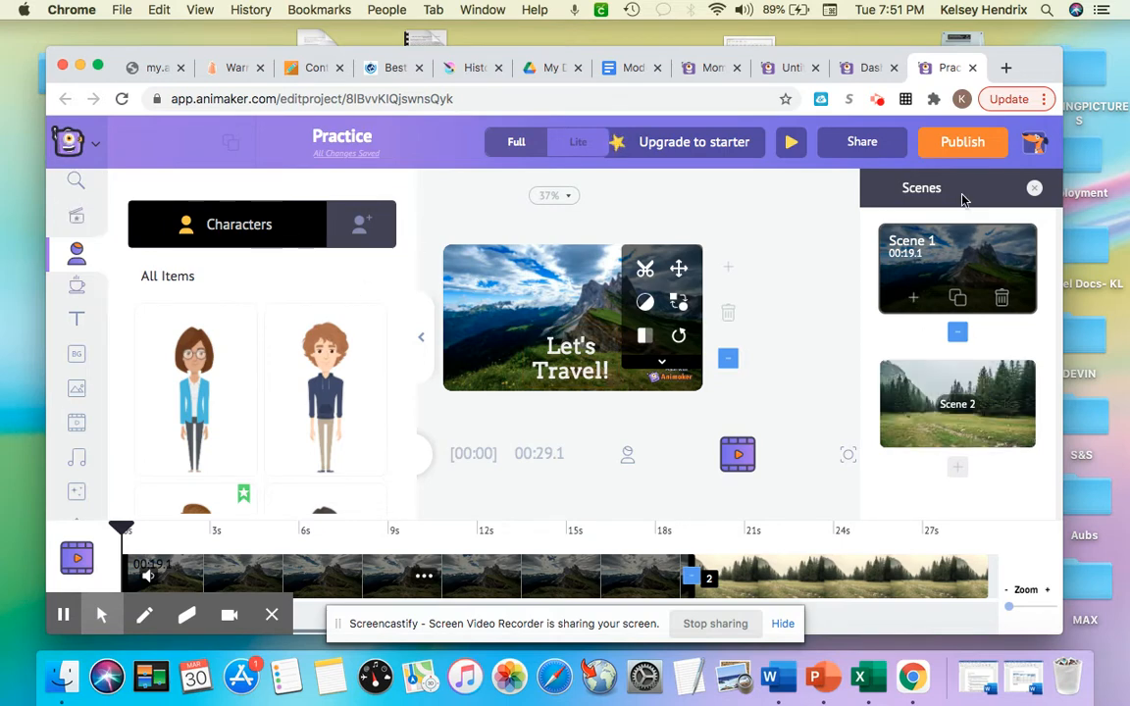
{"action": "left_click", "coordinate": [78, 423]}
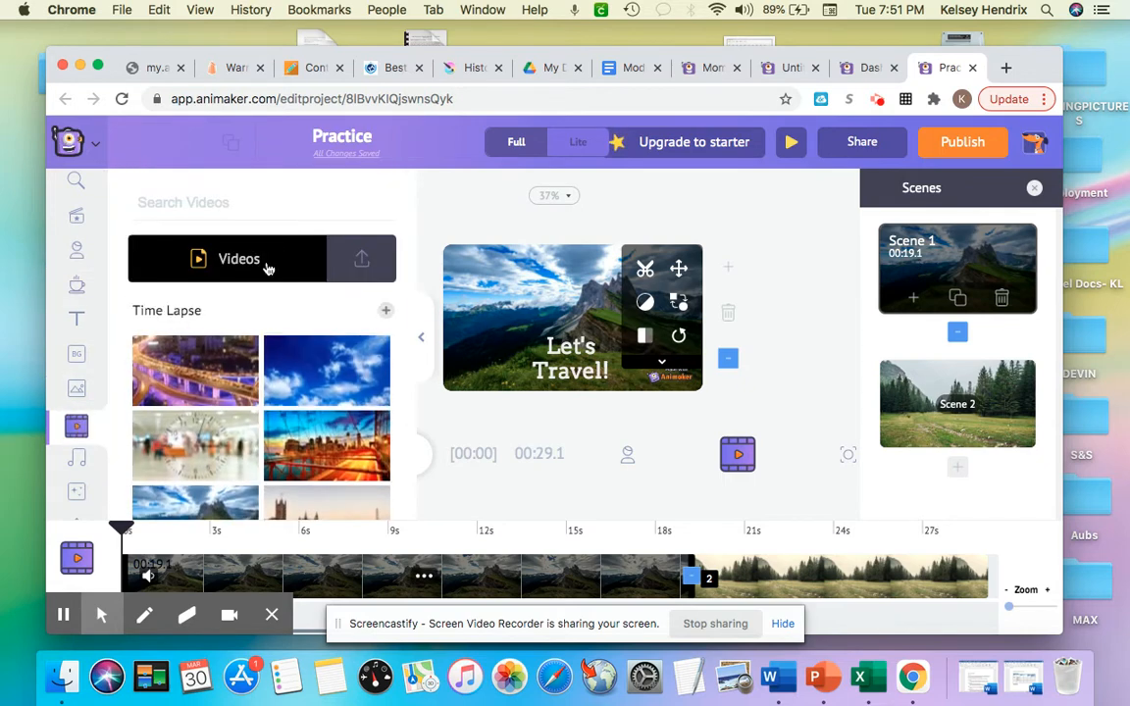
{"action": "scroll", "coordinate": [317, 335], "scroll_direction": "down", "scroll_amount": 3}
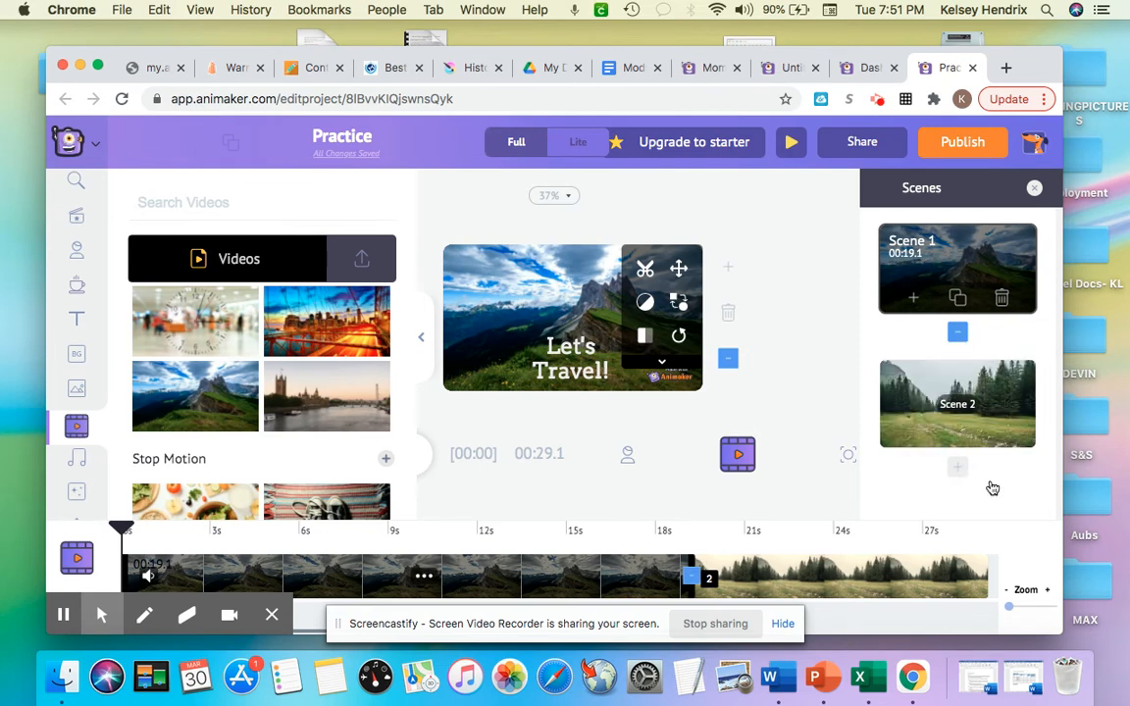
Step: Search the image library for "mountains" and add the photo of a mountain above purple wildflowers to Scene 2
{"action": "left_click", "coordinate": [1011, 418]}
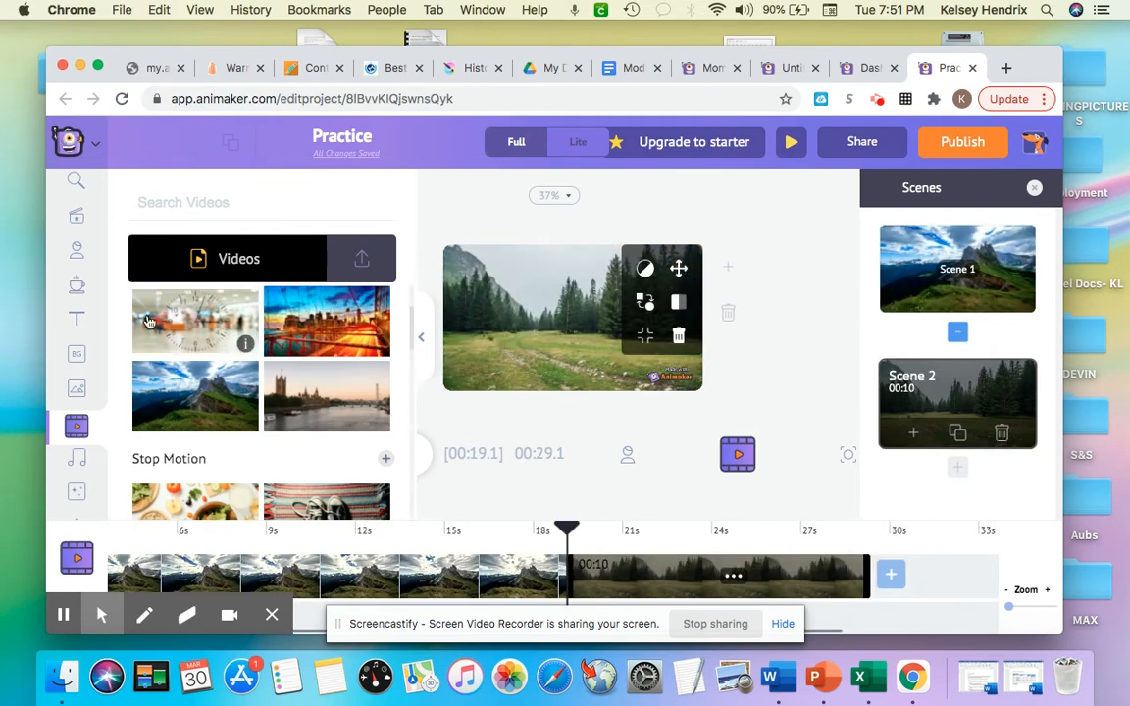
{"action": "left_click", "coordinate": [78, 392]}
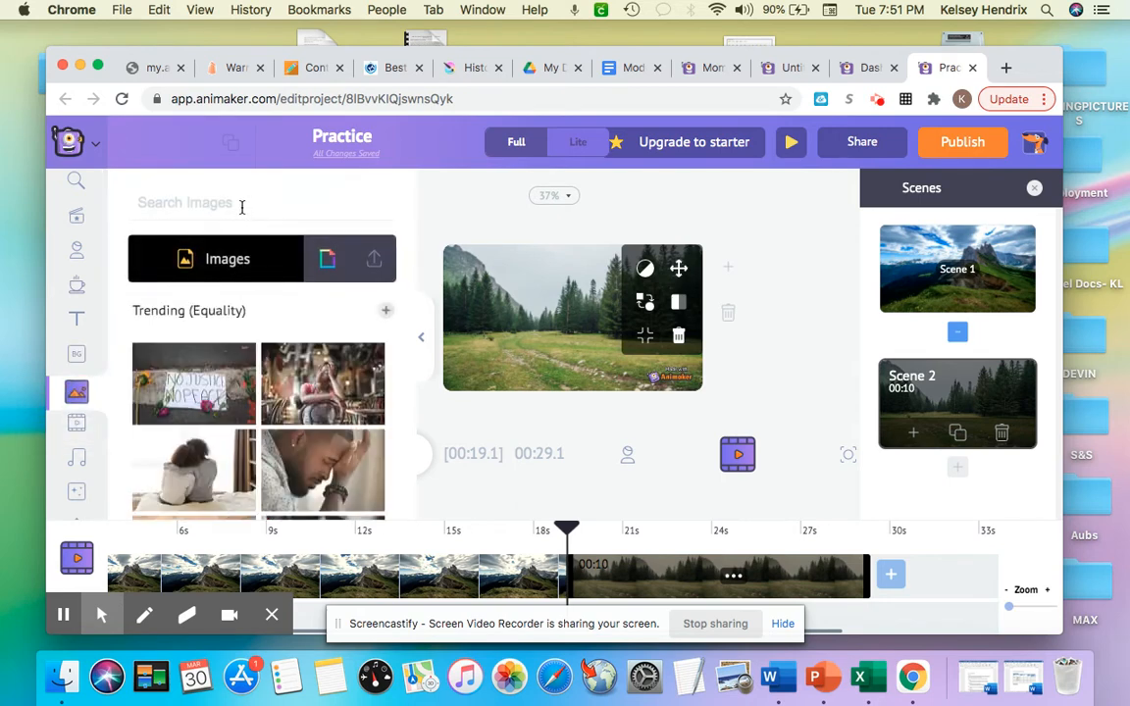
{"action": "left_click", "coordinate": [240, 206]}
{"action": "type", "text": "mountai"}
{"action": "key", "text": "Return"}
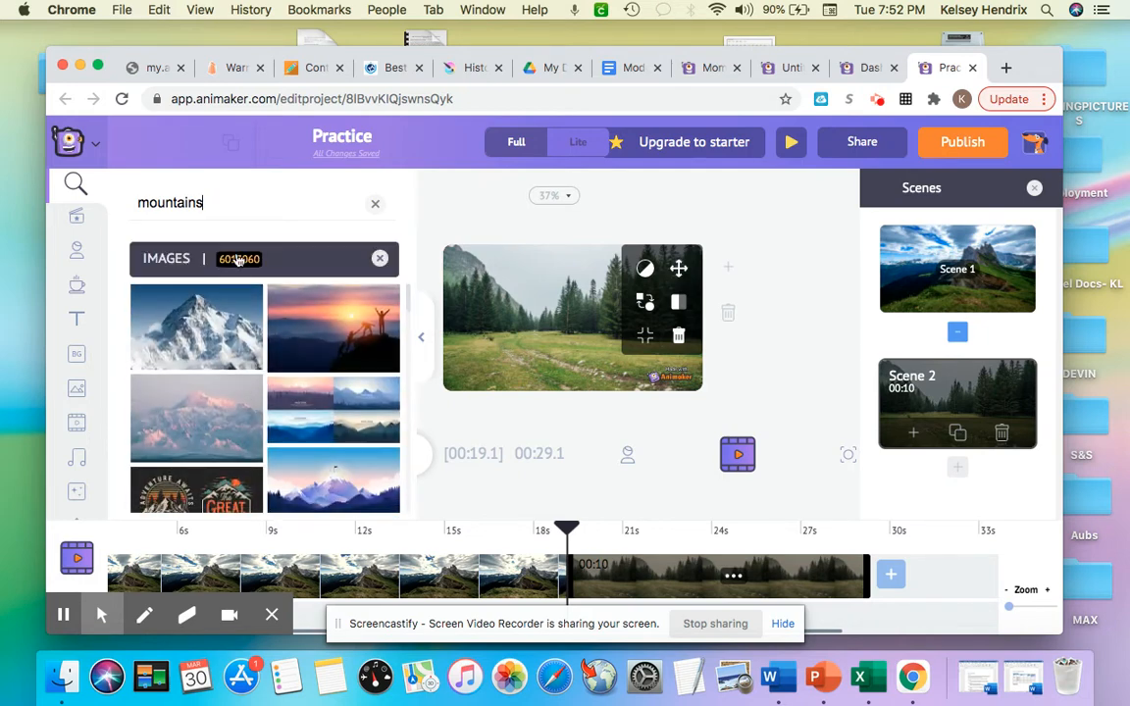
{"action": "scroll", "coordinate": [267, 316], "scroll_direction": "down", "scroll_amount": 10}
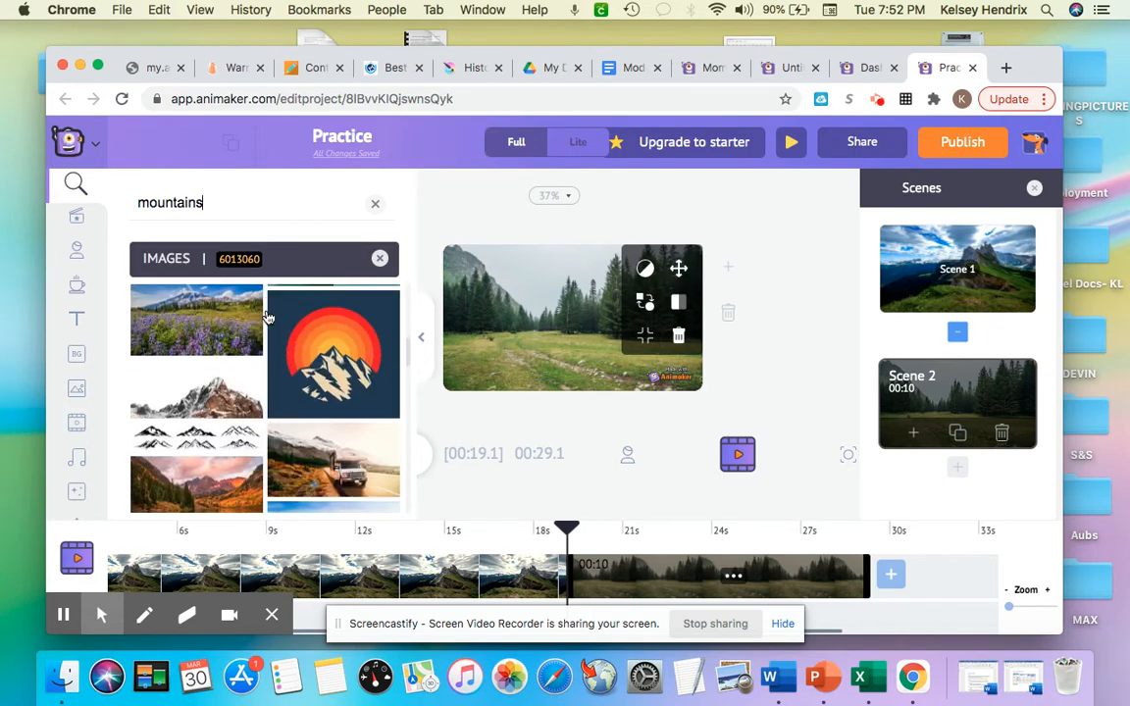
{"action": "scroll", "coordinate": [219, 371], "scroll_direction": "up", "scroll_amount": 2}
{"action": "left_click", "coordinate": [207, 378]}
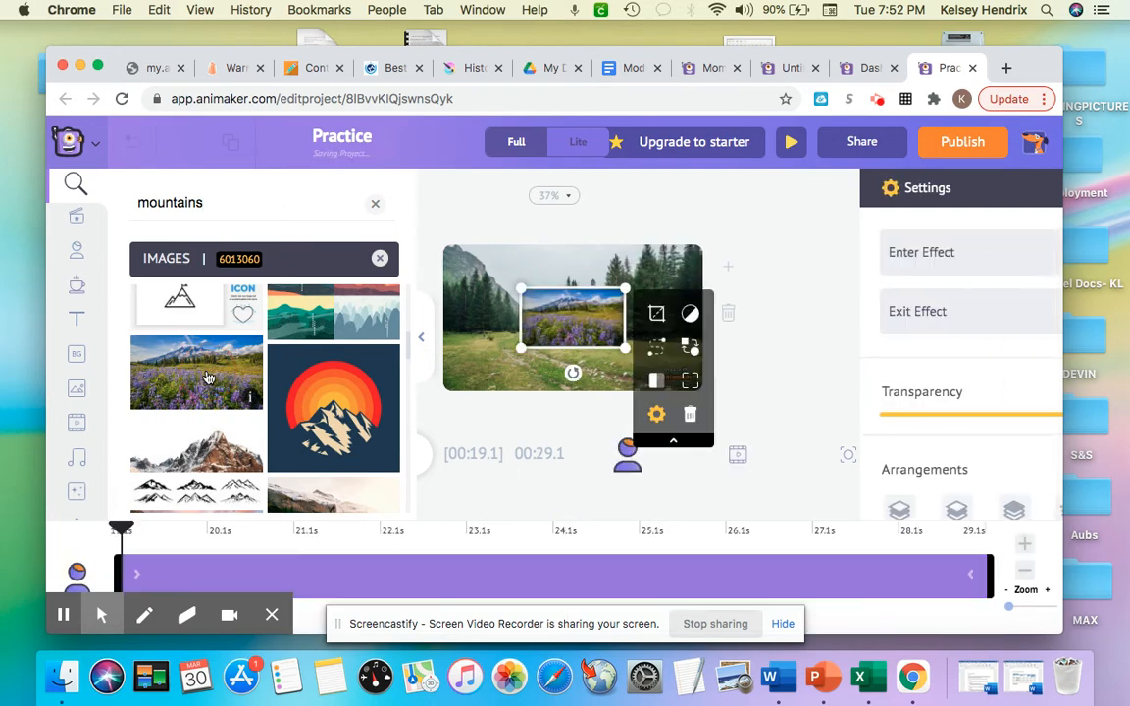
Step: Make the wildflower mountain photo fill the whole frame as Scene 2's background, without cropping it
{"action": "left_click", "coordinate": [656, 314]}
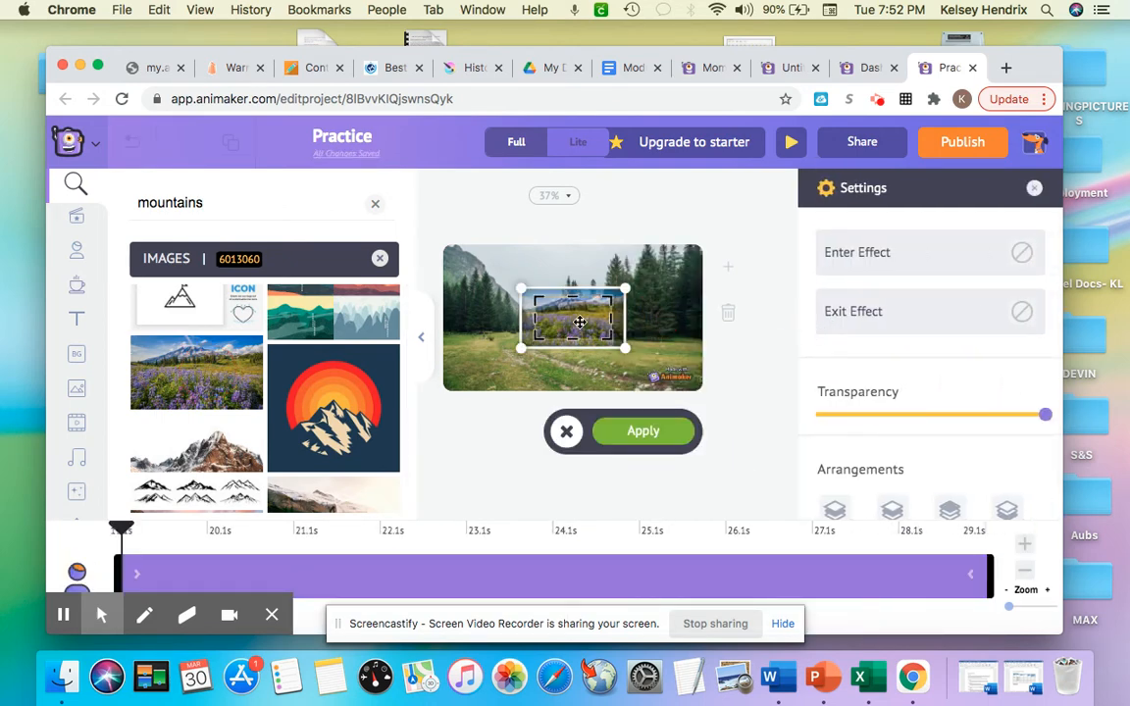
{"action": "left_click", "coordinate": [566, 431]}
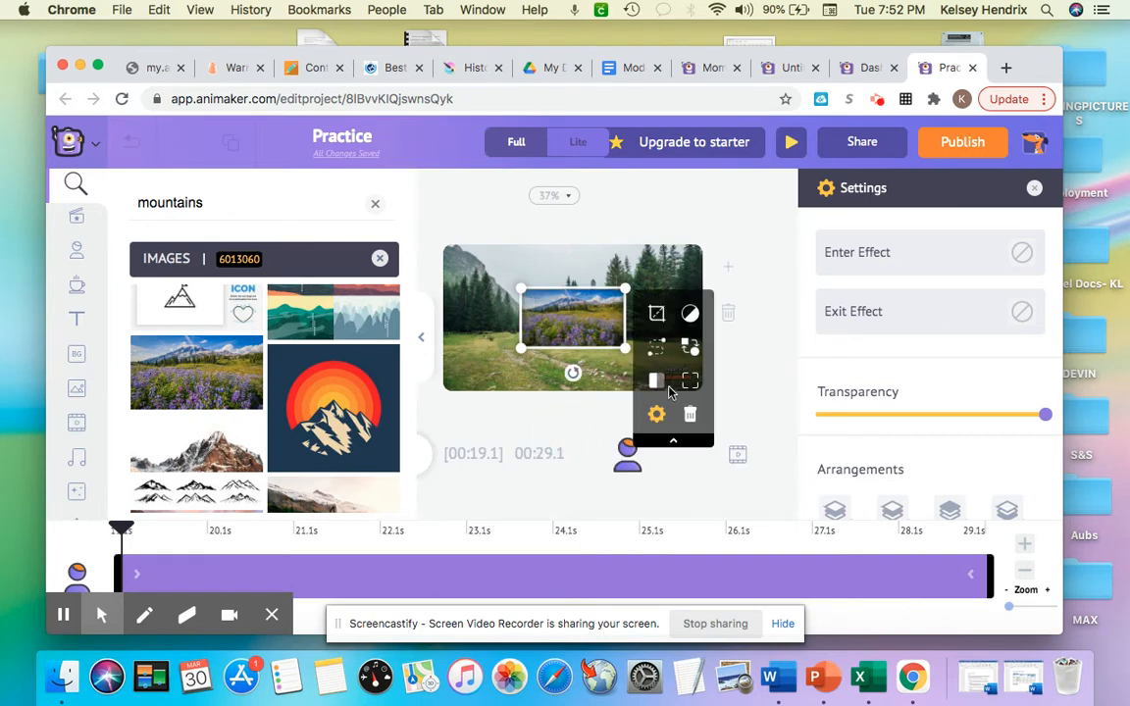
{"action": "left_click", "coordinate": [689, 381]}
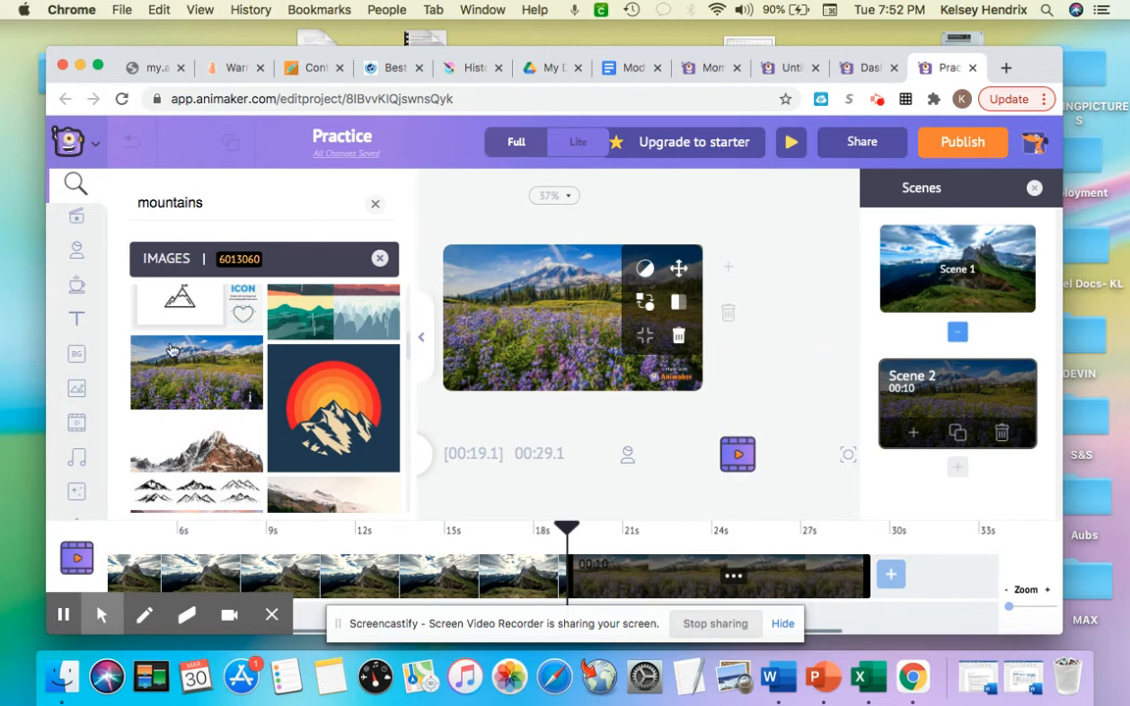
Step: Add a heading to Scene 2 that reads "Let's explore the mountains!"
{"action": "left_click", "coordinate": [76, 319]}
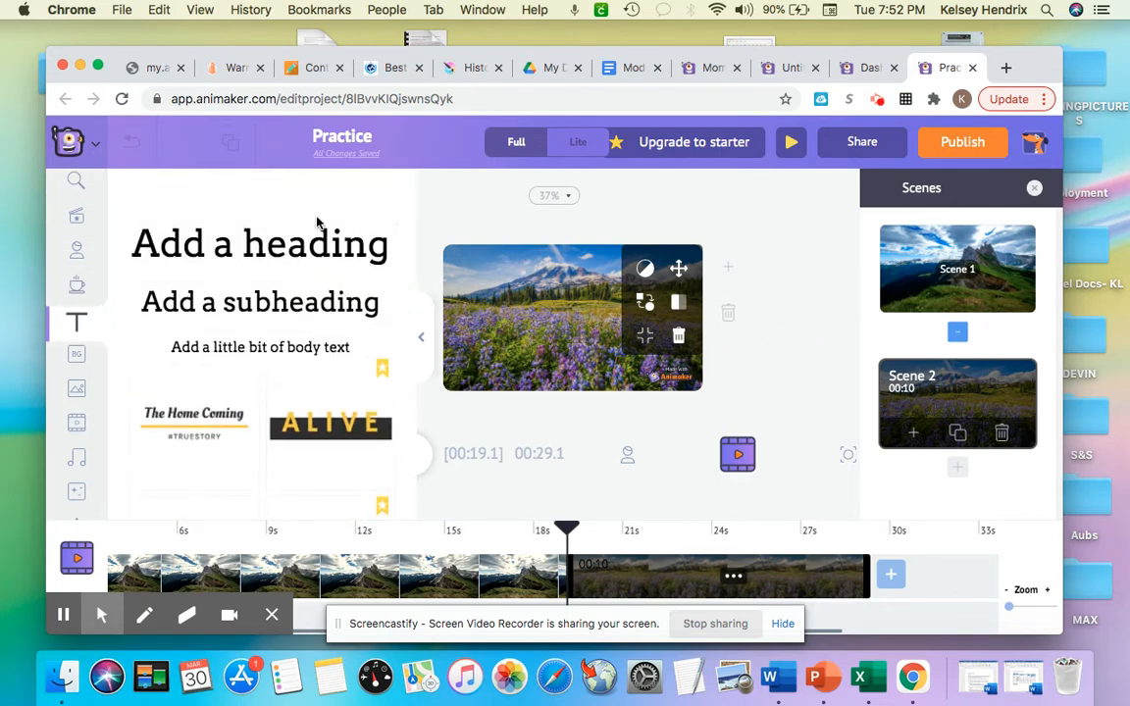
{"action": "scroll", "coordinate": [276, 392], "scroll_direction": "down", "scroll_amount": 3}
{"action": "scroll", "coordinate": [277, 393], "scroll_direction": "up", "scroll_amount": 3}
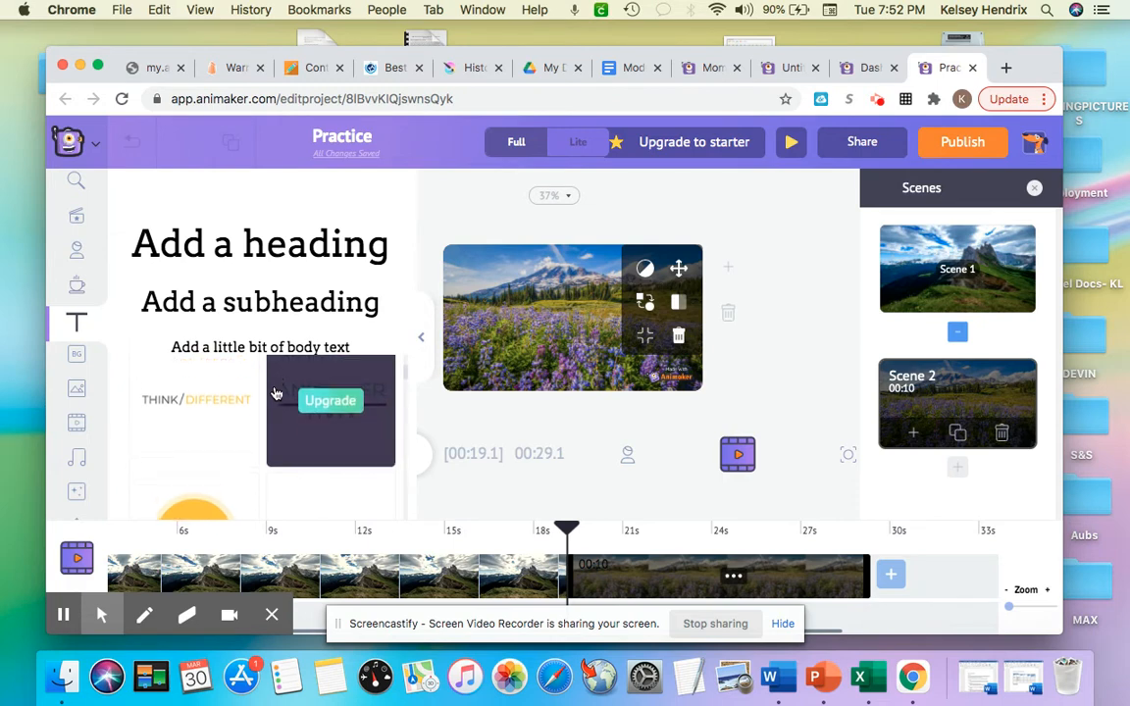
{"action": "left_click", "coordinate": [245, 256]}
{"action": "double_click", "coordinate": [569, 319]}
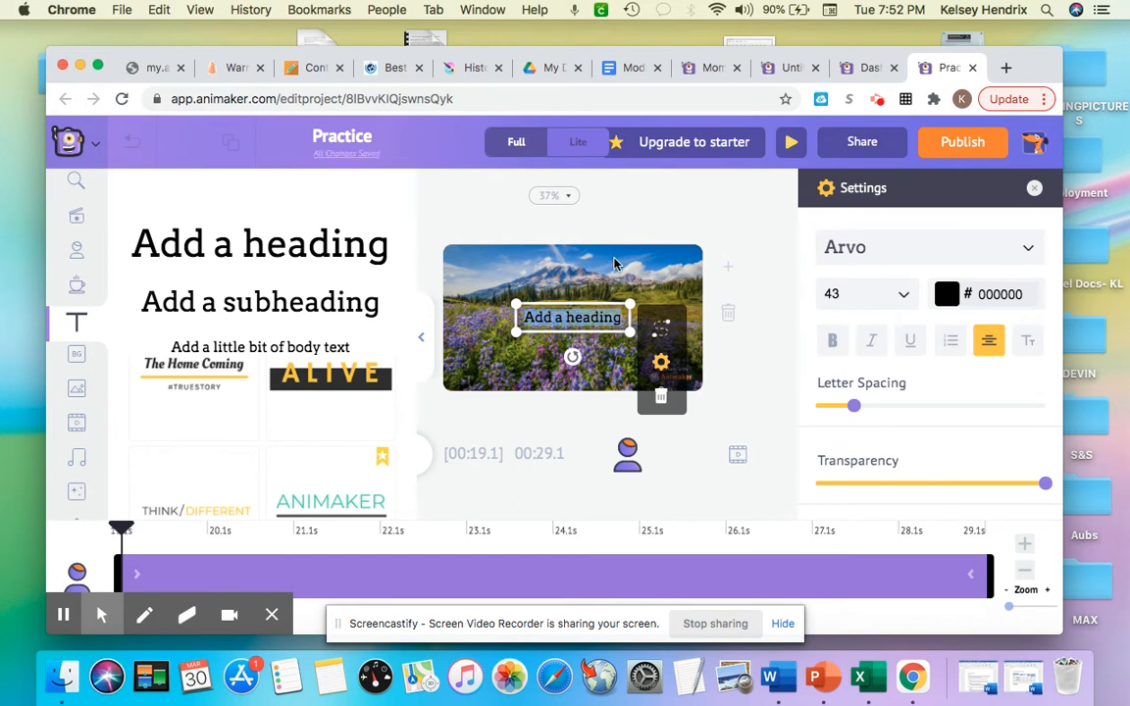
{"action": "type", "text": "Let's explore the"}
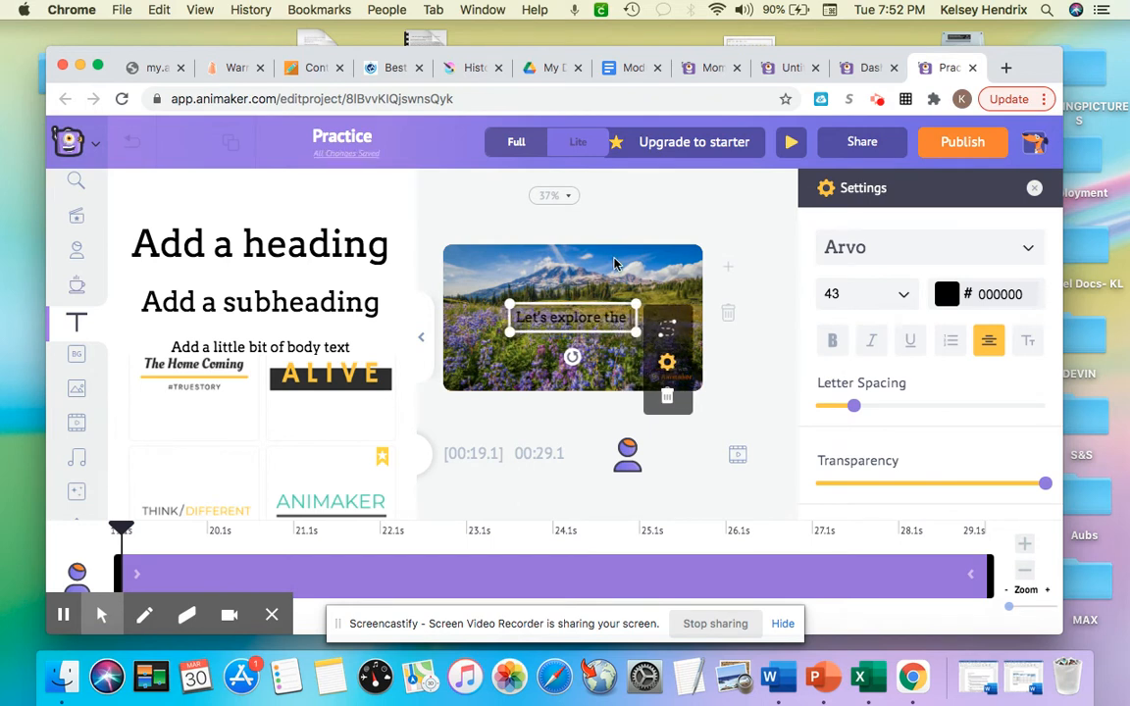
{"action": "type", "text": " mountains!"}
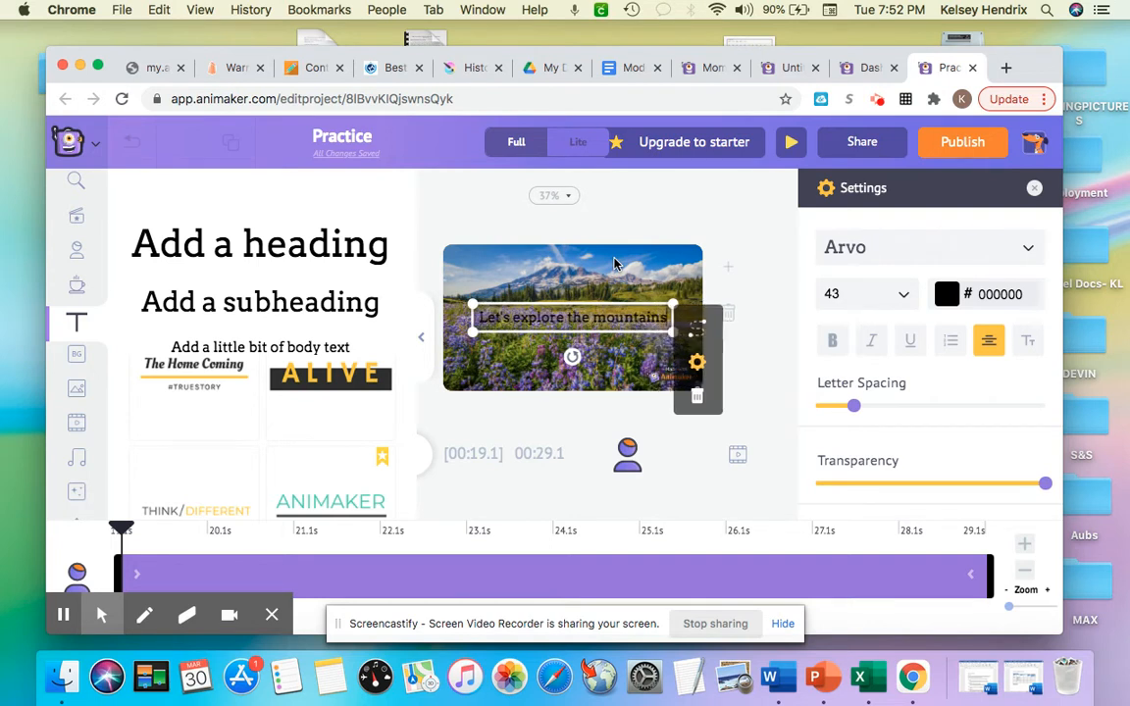
Step: Change the heading's text color to the near-white EFEFEF
{"action": "triple_click", "coordinate": [600, 320]}
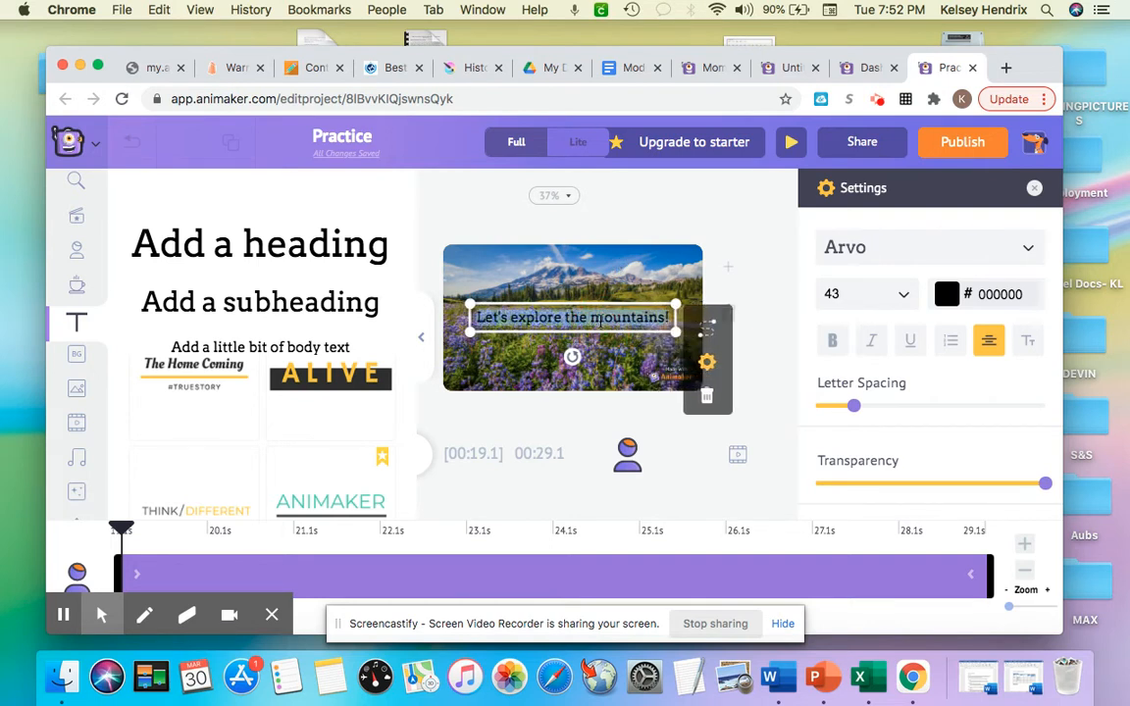
{"action": "left_click", "coordinate": [943, 292]}
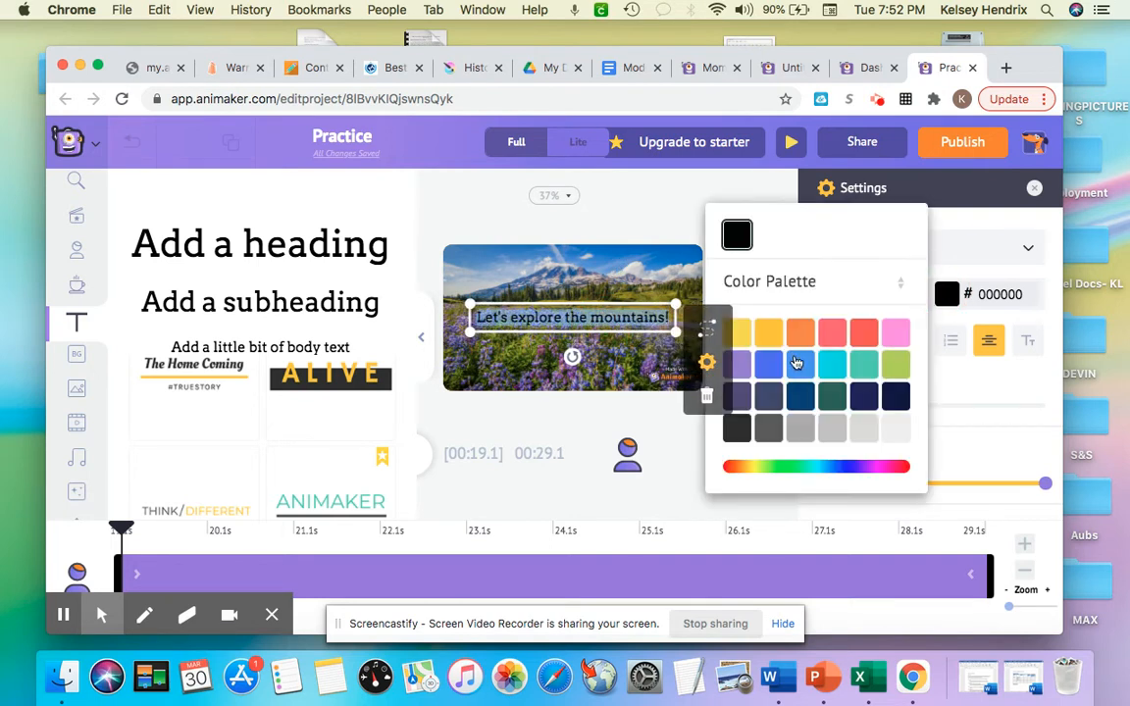
{"action": "left_click", "coordinate": [896, 430]}
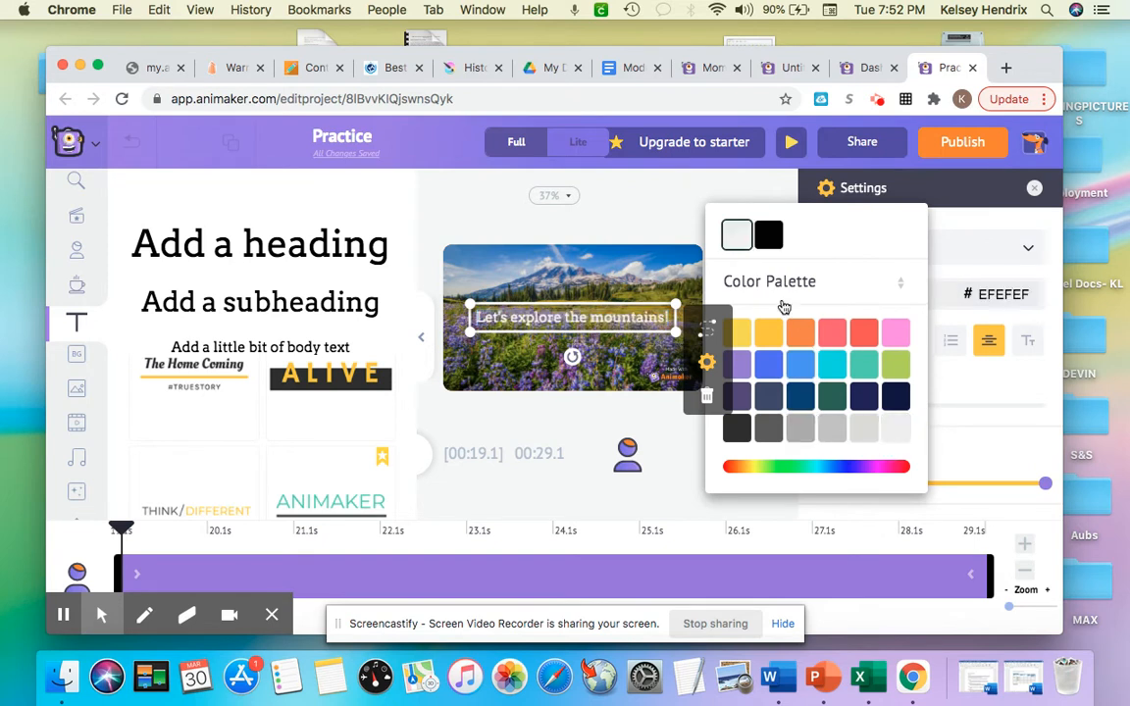
Step: Try the Bowlby One SC font on the heading, but settle on Bevan
{"action": "left_click", "coordinate": [972, 252]}
{"action": "scroll", "coordinate": [874, 414], "scroll_direction": "down", "scroll_amount": 5}
{"action": "scroll", "coordinate": [874, 413], "scroll_direction": "down", "scroll_amount": 5}
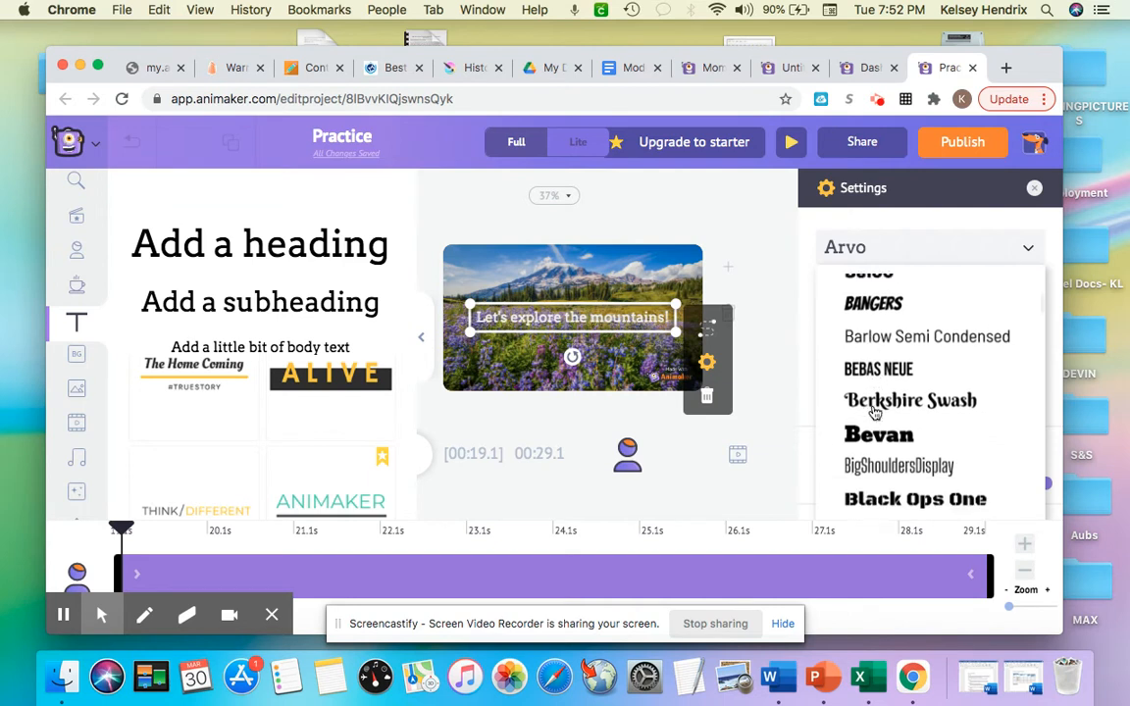
{"action": "scroll", "coordinate": [875, 414], "scroll_direction": "down", "scroll_amount": 1}
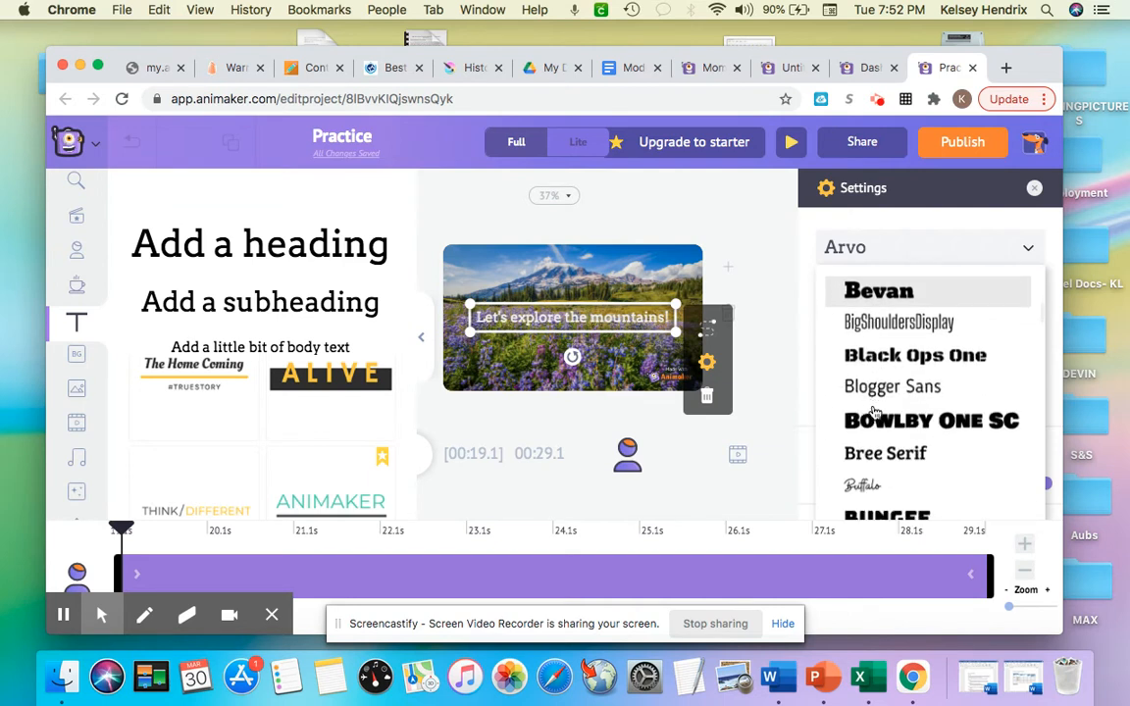
{"action": "left_click", "coordinate": [881, 421]}
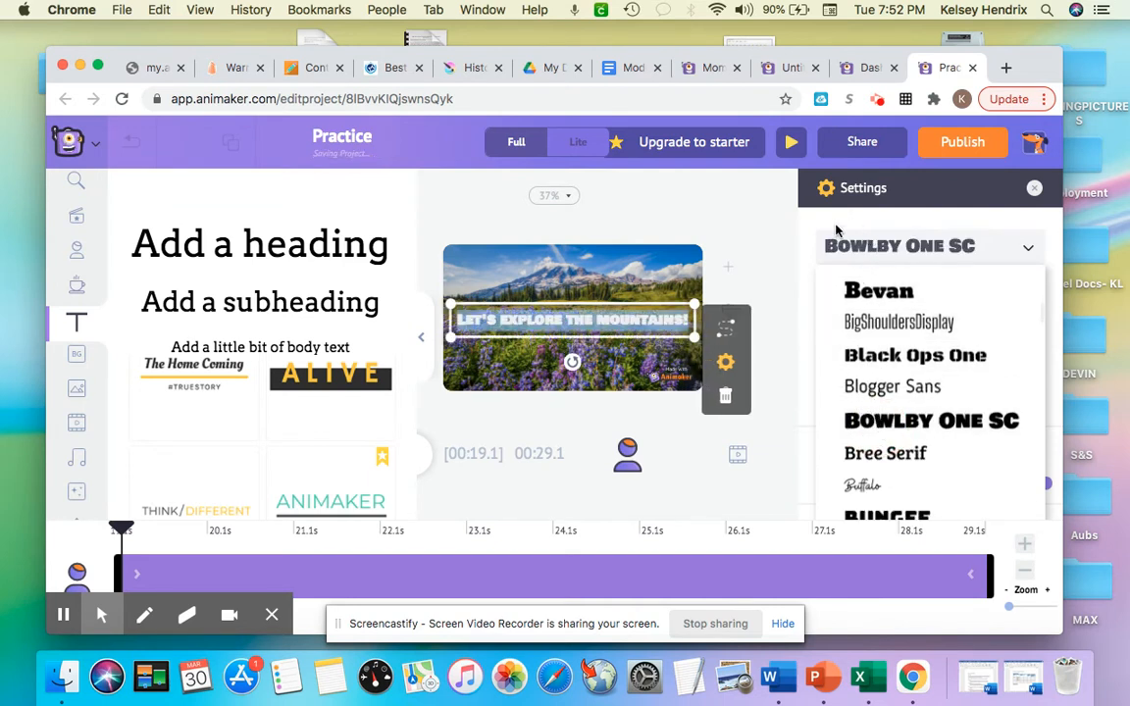
{"action": "left_click", "coordinate": [878, 292]}
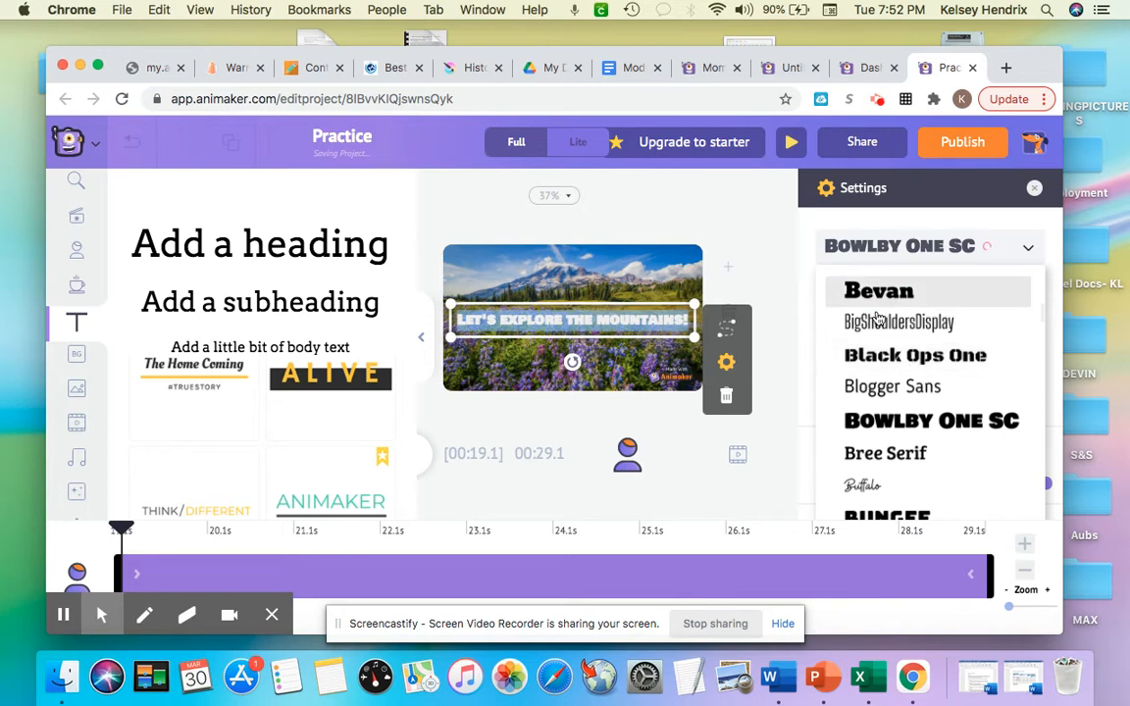
{"action": "left_click", "coordinate": [796, 314]}
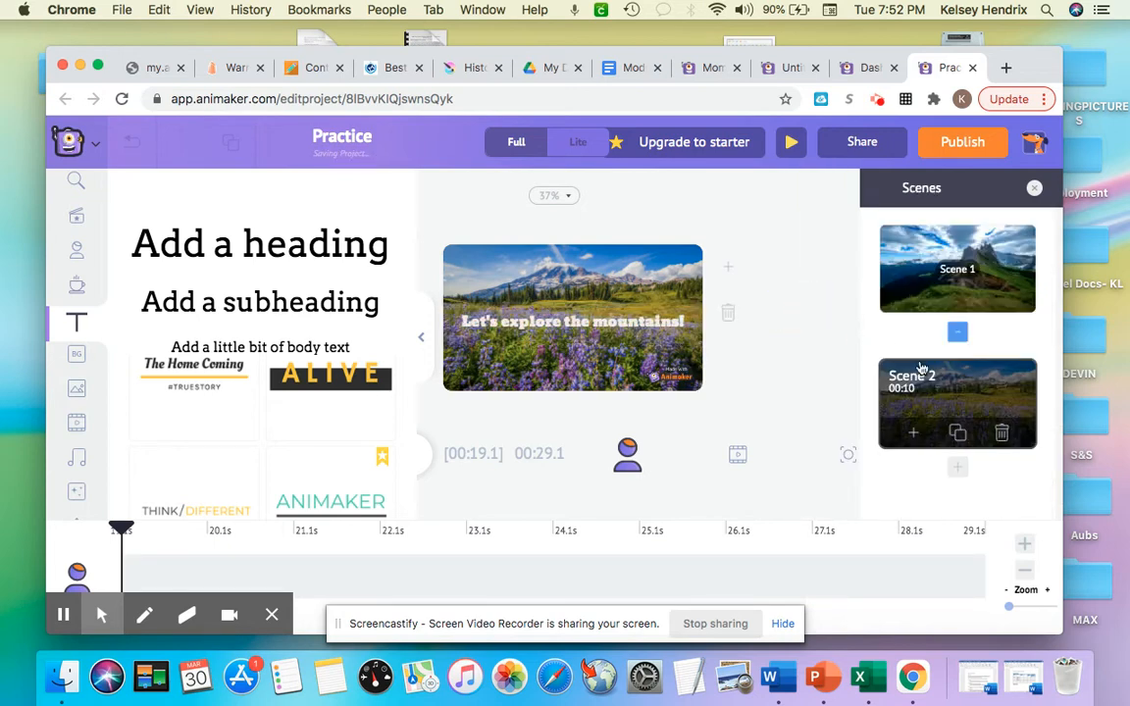
Step: Set the heading's font size to 56 and move it slightly higher over the photo
{"action": "left_click", "coordinate": [592, 306]}
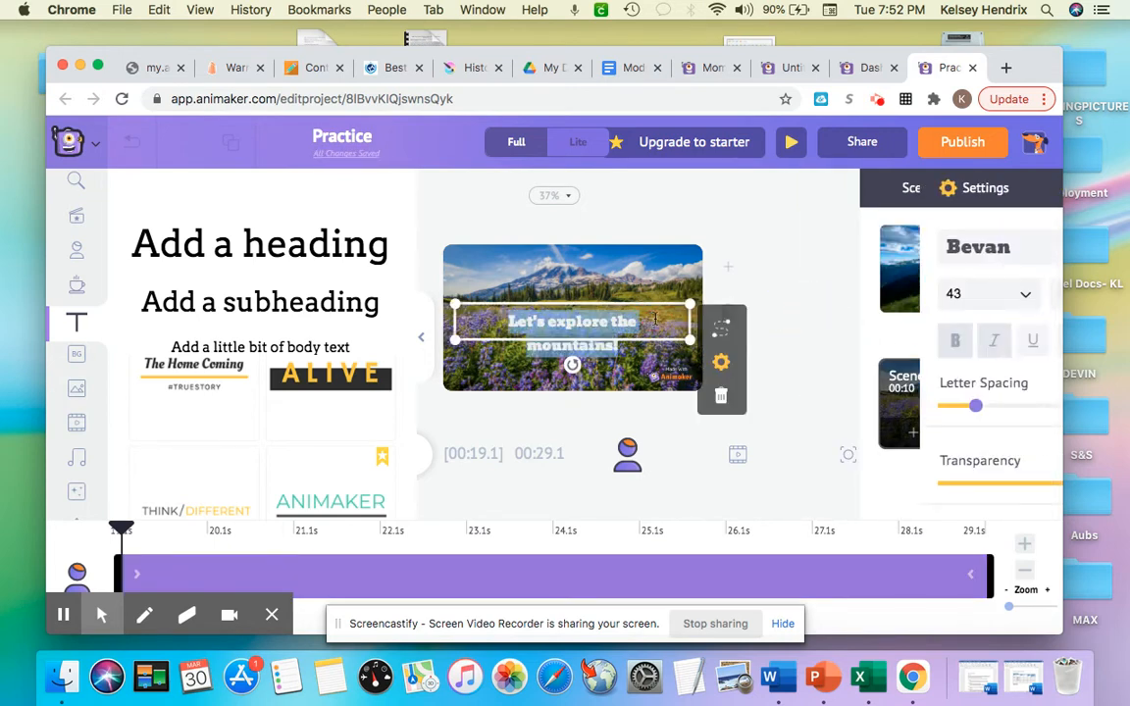
{"action": "left_click", "coordinate": [904, 296]}
{"action": "scroll", "coordinate": [852, 489], "scroll_direction": "down", "scroll_amount": 3}
{"action": "scroll", "coordinate": [850, 495], "scroll_direction": "down", "scroll_amount": 3}
{"action": "left_click", "coordinate": [845, 450]}
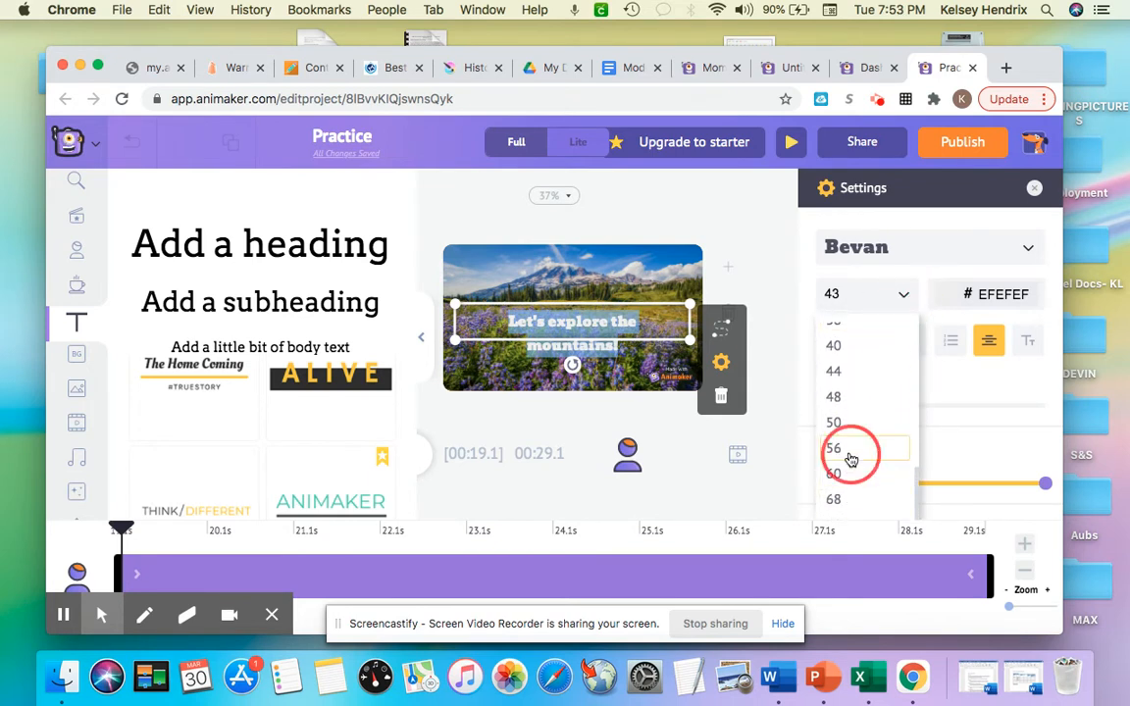
{"action": "left_click_drag", "start_coordinate": [637, 302], "coordinate": [637, 281]}
{"action": "left_click", "coordinate": [768, 228]}
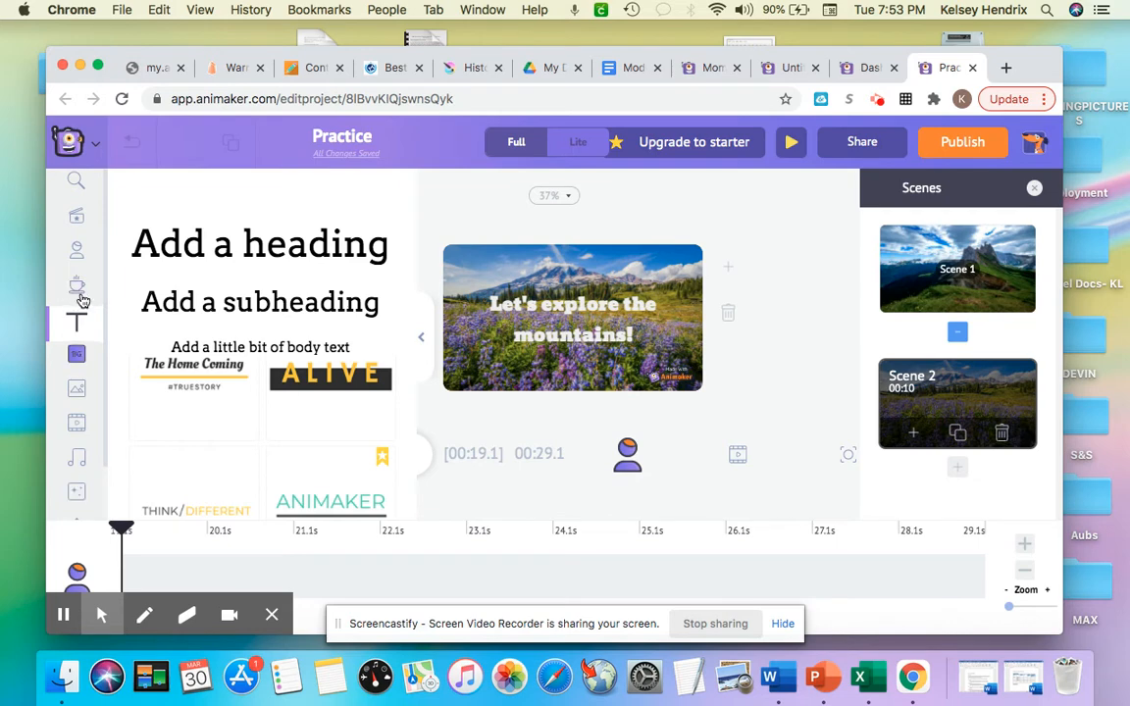
Step: Browse the character library and preview the whole video starting from Scene 1
{"action": "left_click", "coordinate": [75, 252]}
{"action": "scroll", "coordinate": [290, 358], "scroll_direction": "down", "scroll_amount": 5}
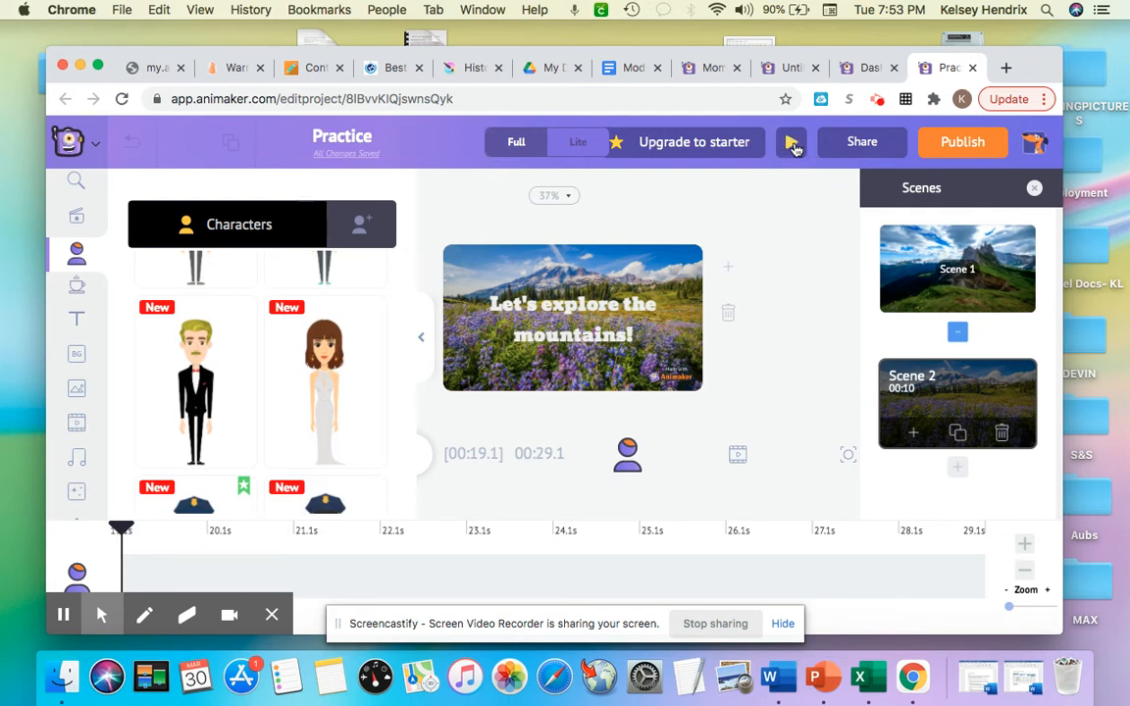
{"action": "left_click", "coordinate": [916, 239]}
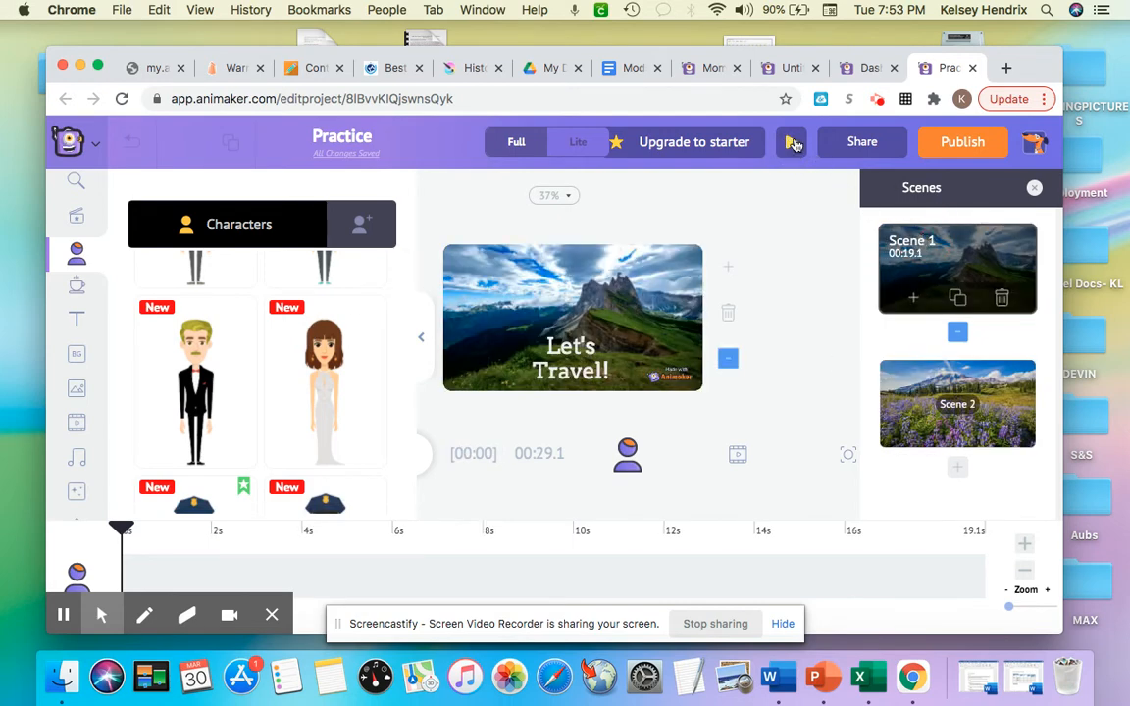
{"action": "left_click", "coordinate": [792, 143]}
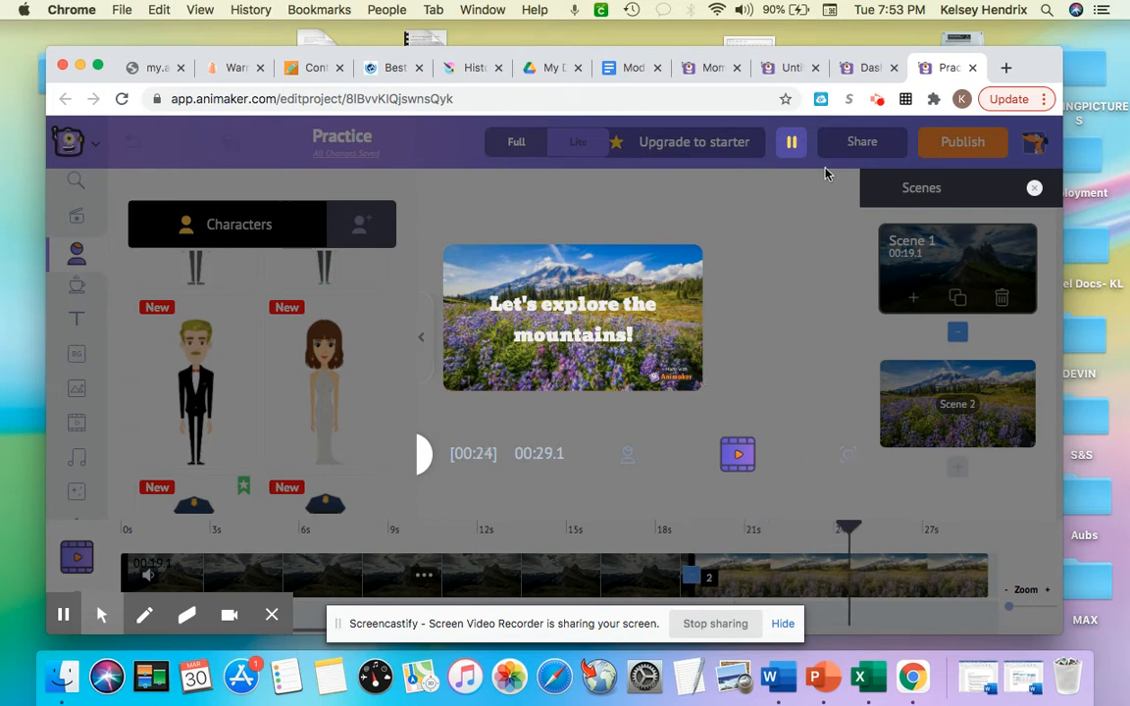
{"action": "left_click", "coordinate": [794, 149]}
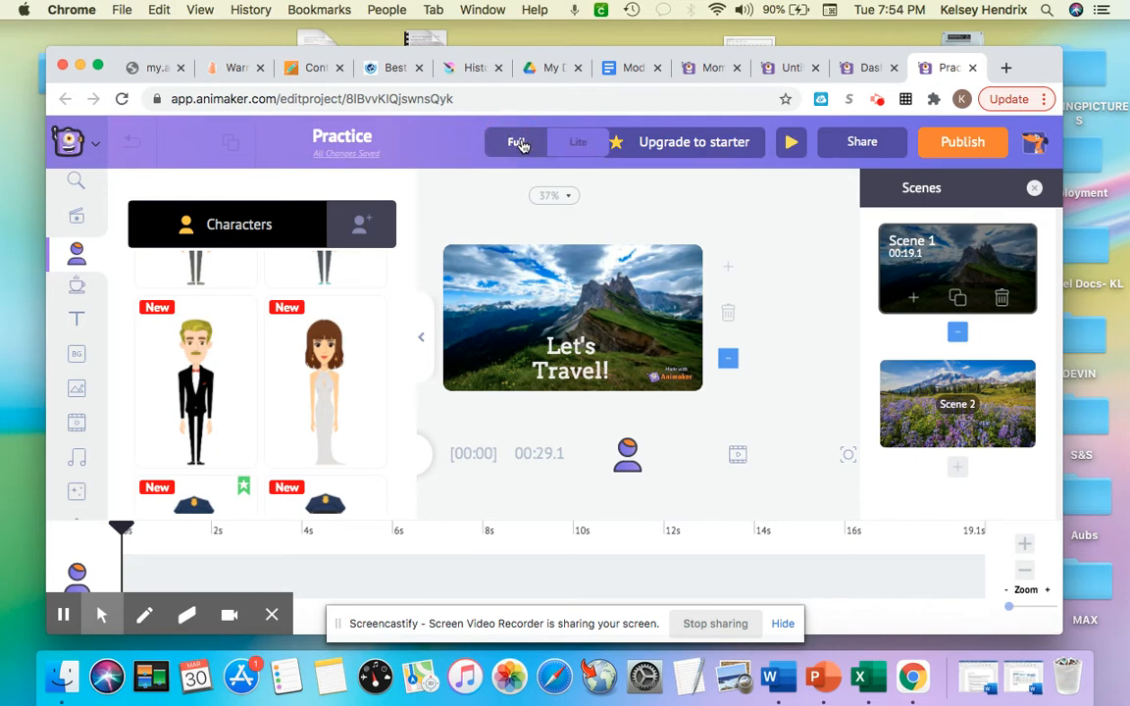
Step: Switch the Practice project to Lite mode and go through all nine stops of the guided tour until it is finished
{"action": "left_click", "coordinate": [572, 142]}
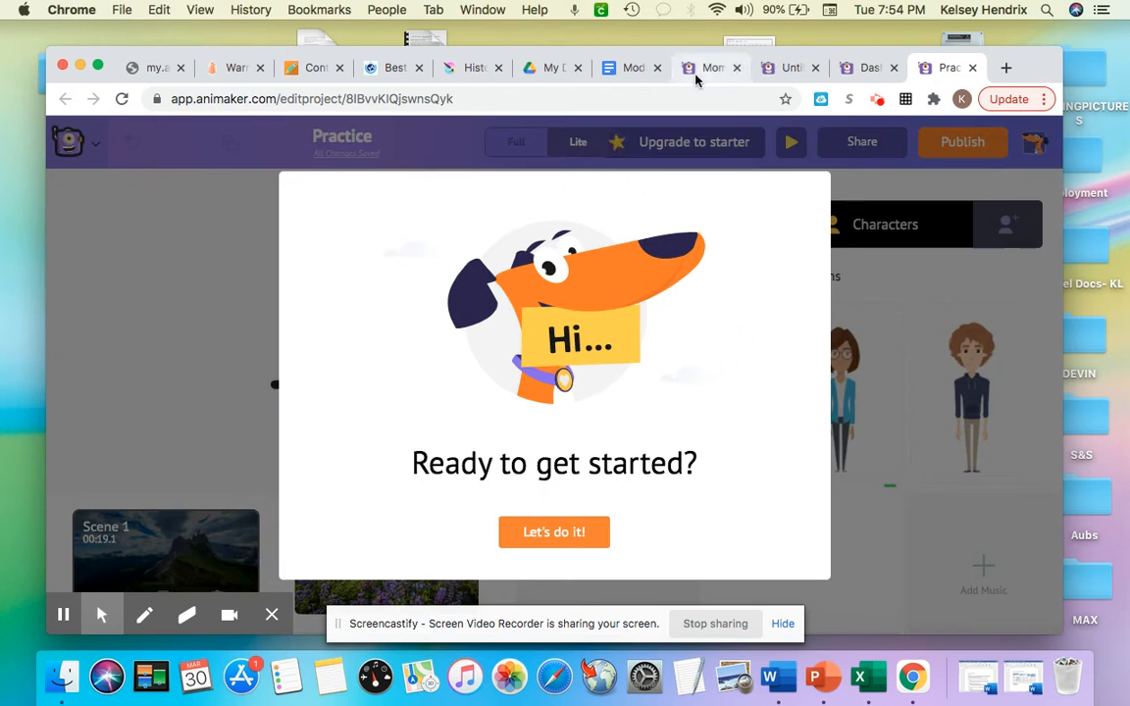
{"action": "left_click", "coordinate": [567, 533]}
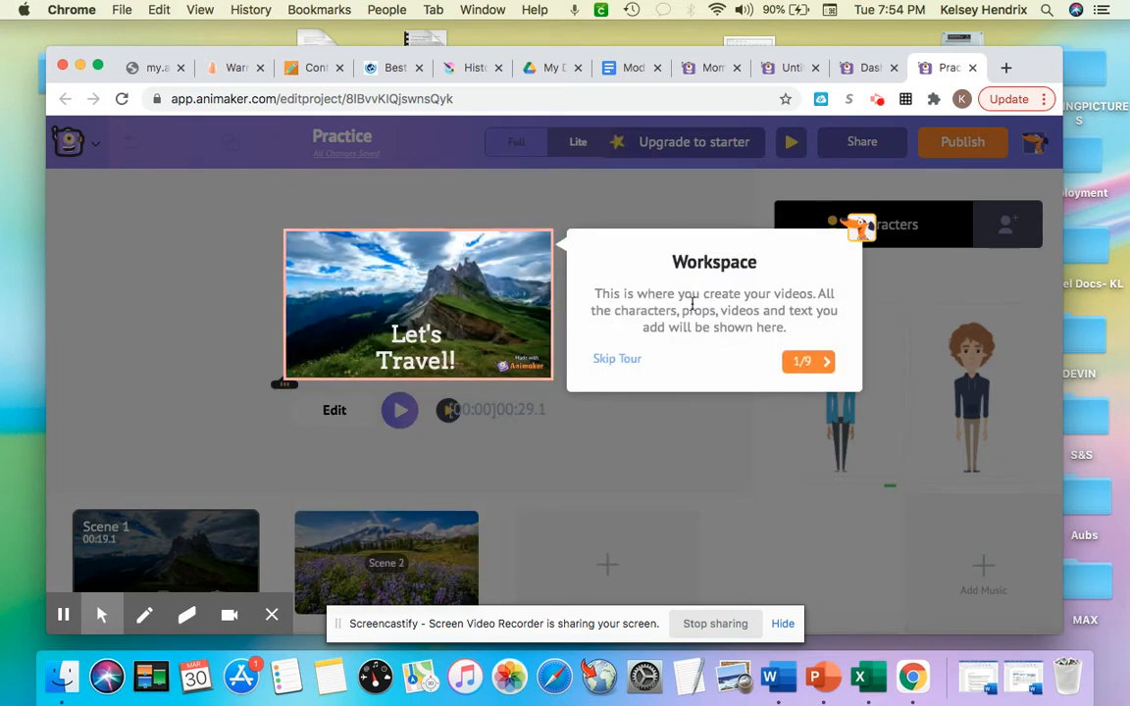
{"action": "left_click", "coordinate": [802, 363]}
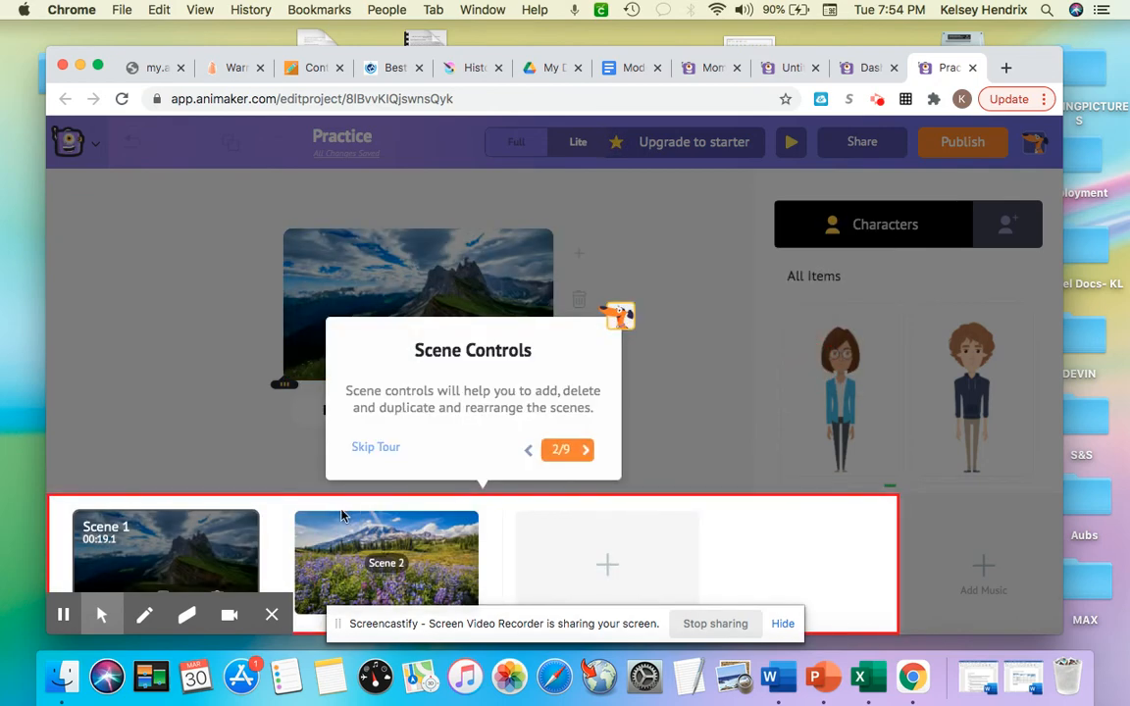
{"action": "left_click", "coordinate": [572, 452]}
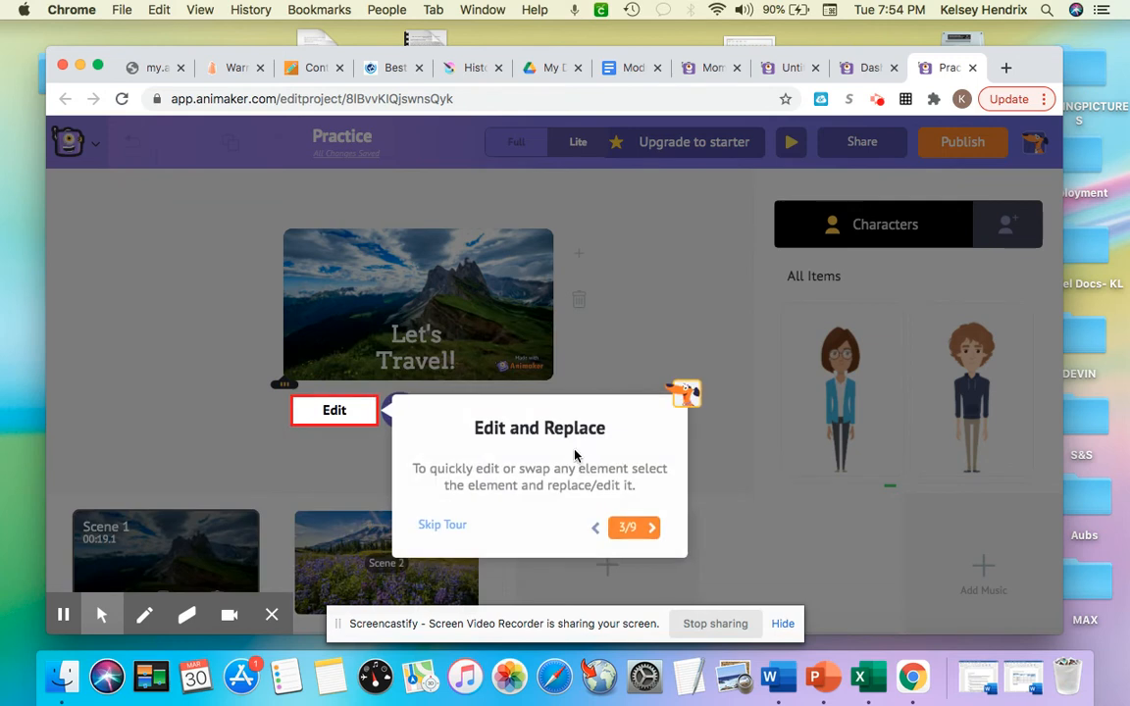
{"action": "left_click", "coordinate": [648, 527]}
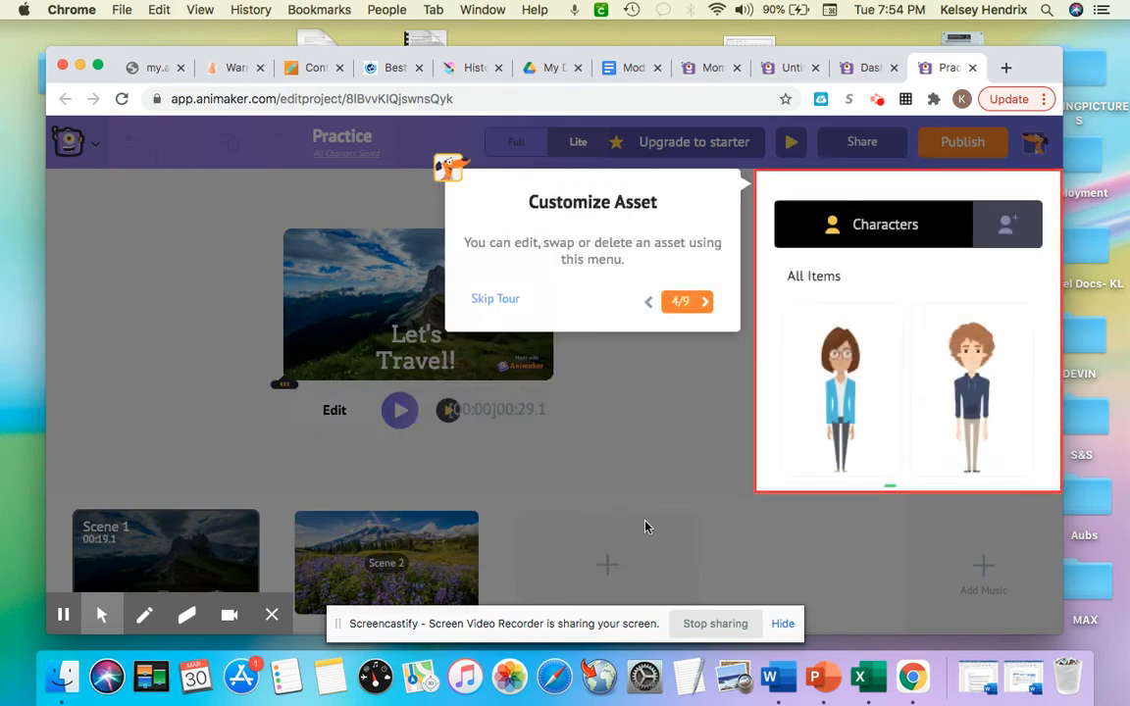
{"action": "left_click", "coordinate": [691, 306]}
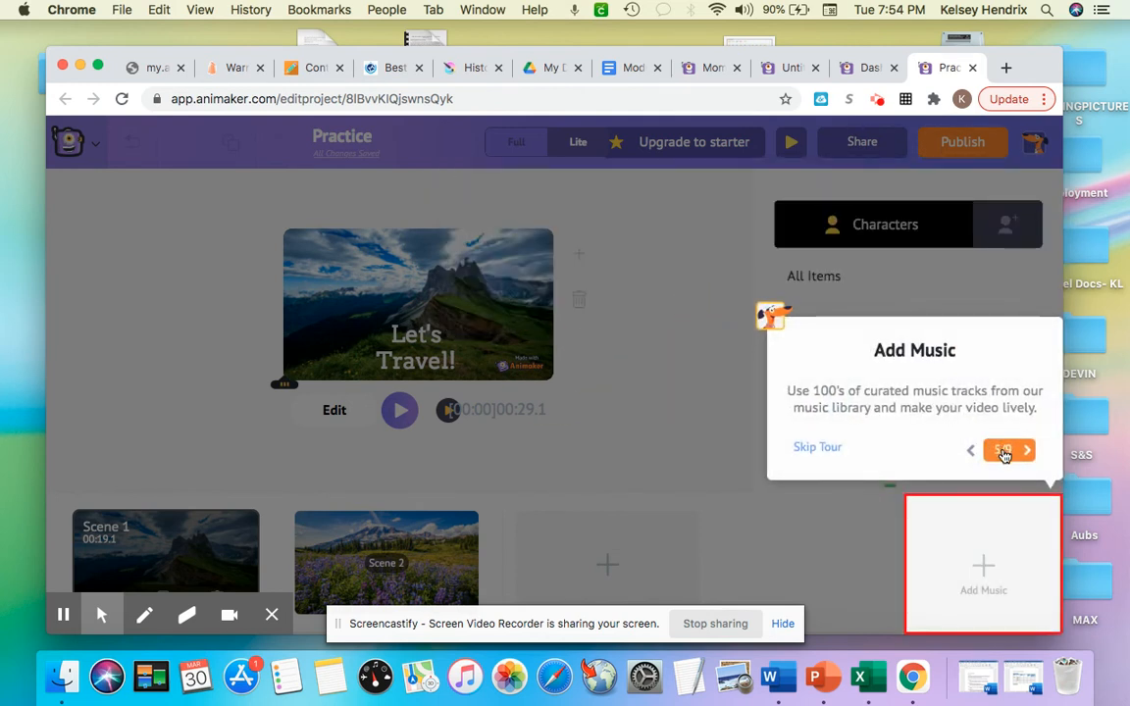
{"action": "left_click", "coordinate": [998, 449]}
{"action": "left_click", "coordinate": [869, 260]}
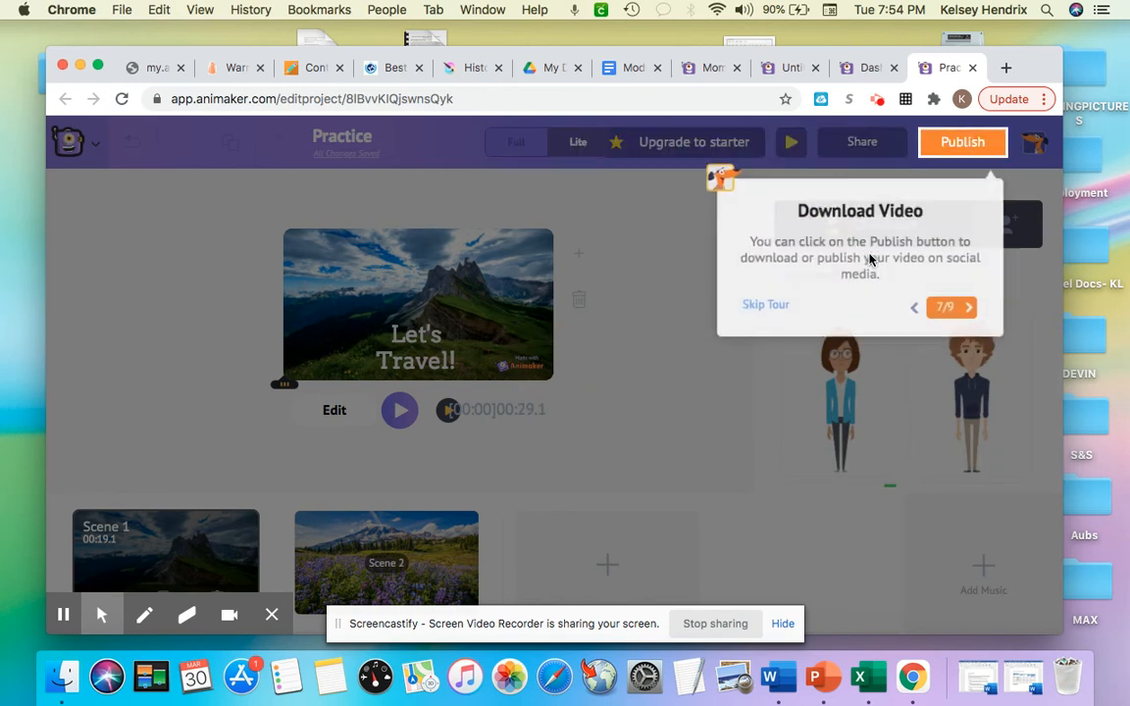
{"action": "left_click", "coordinate": [968, 305]}
{"action": "left_click", "coordinate": [849, 304]}
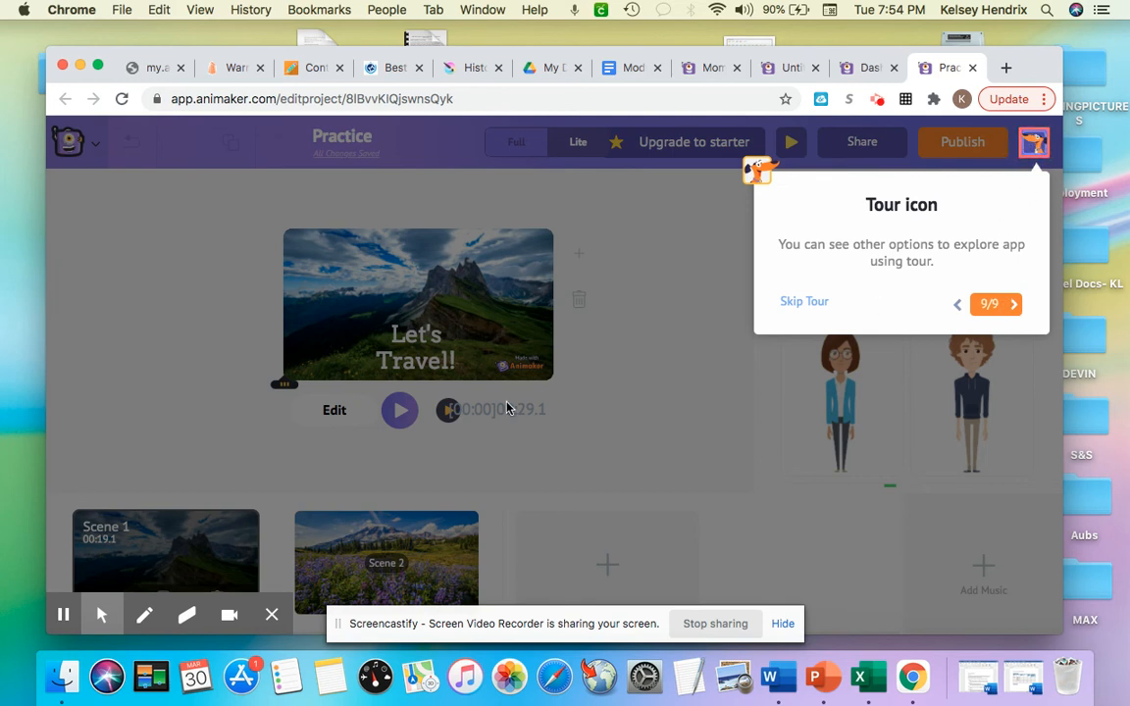
{"action": "left_click", "coordinate": [1003, 304]}
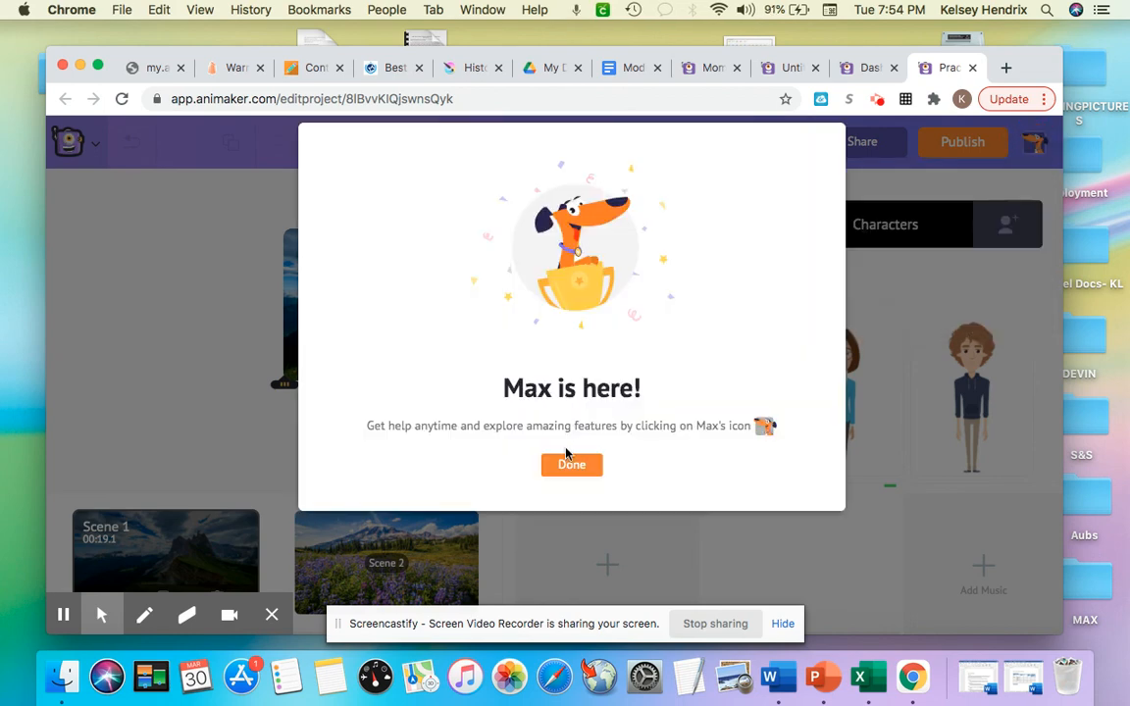
{"action": "left_click", "coordinate": [570, 466]}
Step: Look through the Character topics in Max's visual tour guide and close the guide
{"action": "left_click", "coordinate": [1037, 145]}
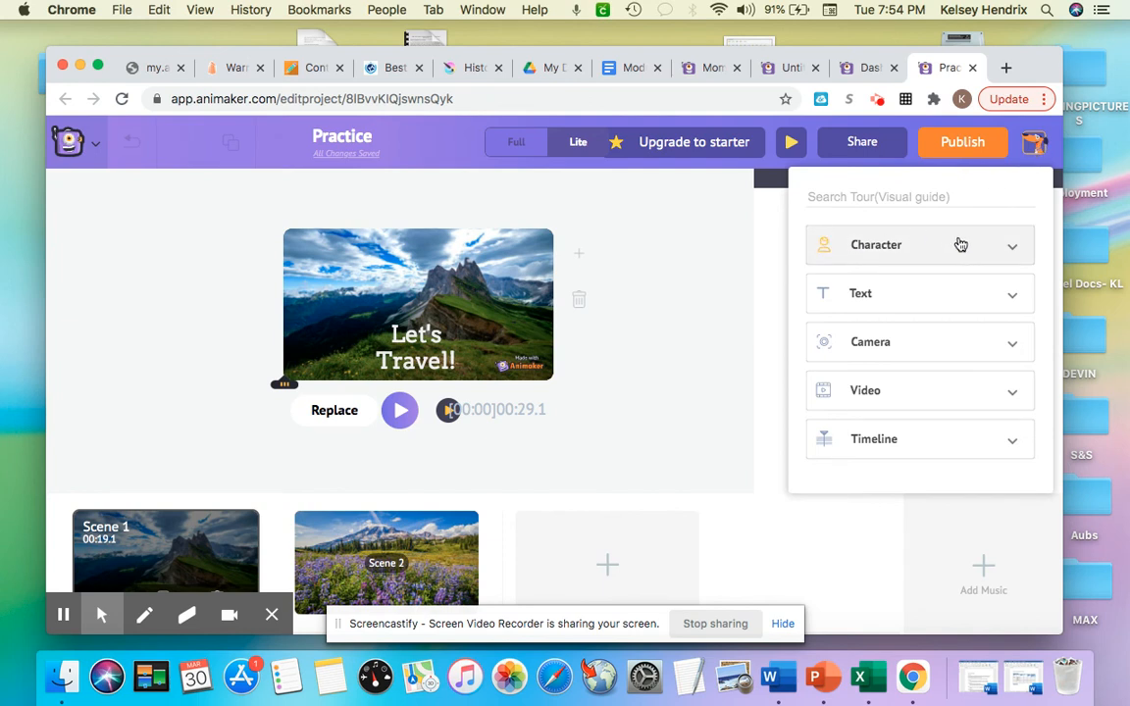
{"action": "left_click", "coordinate": [1016, 251]}
{"action": "scroll", "coordinate": [862, 318], "scroll_direction": "down", "scroll_amount": 2}
{"action": "scroll", "coordinate": [904, 327], "scroll_direction": "up", "scroll_amount": 1}
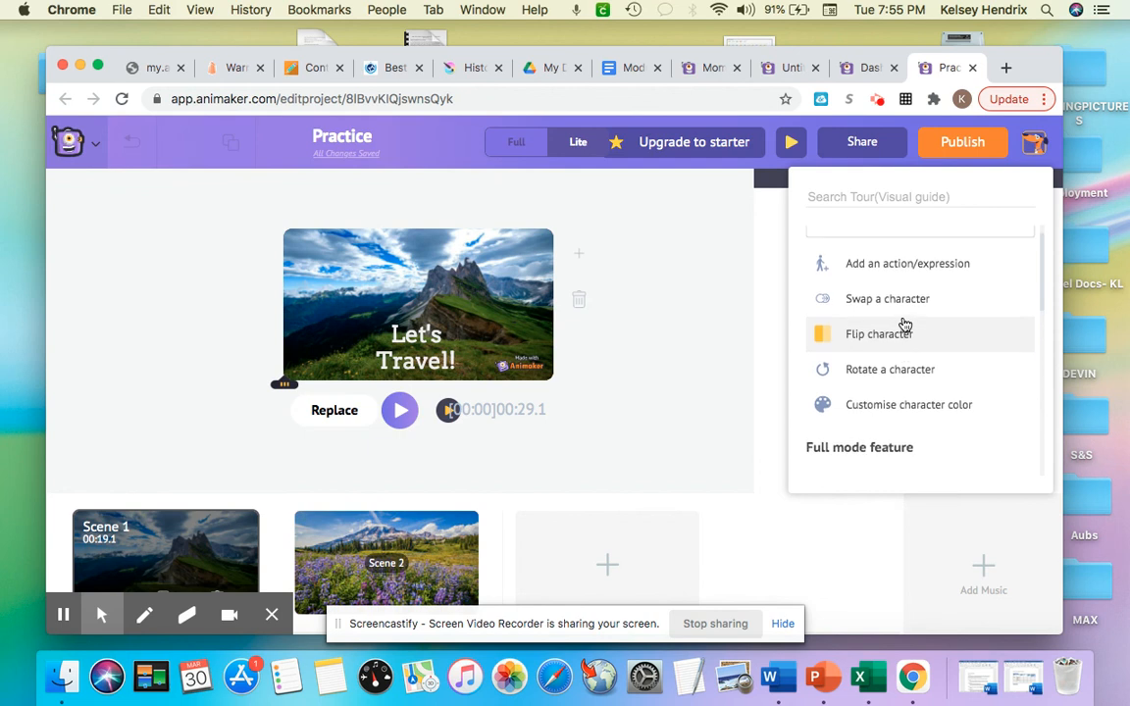
{"action": "scroll", "coordinate": [904, 327], "scroll_direction": "up", "scroll_amount": 1}
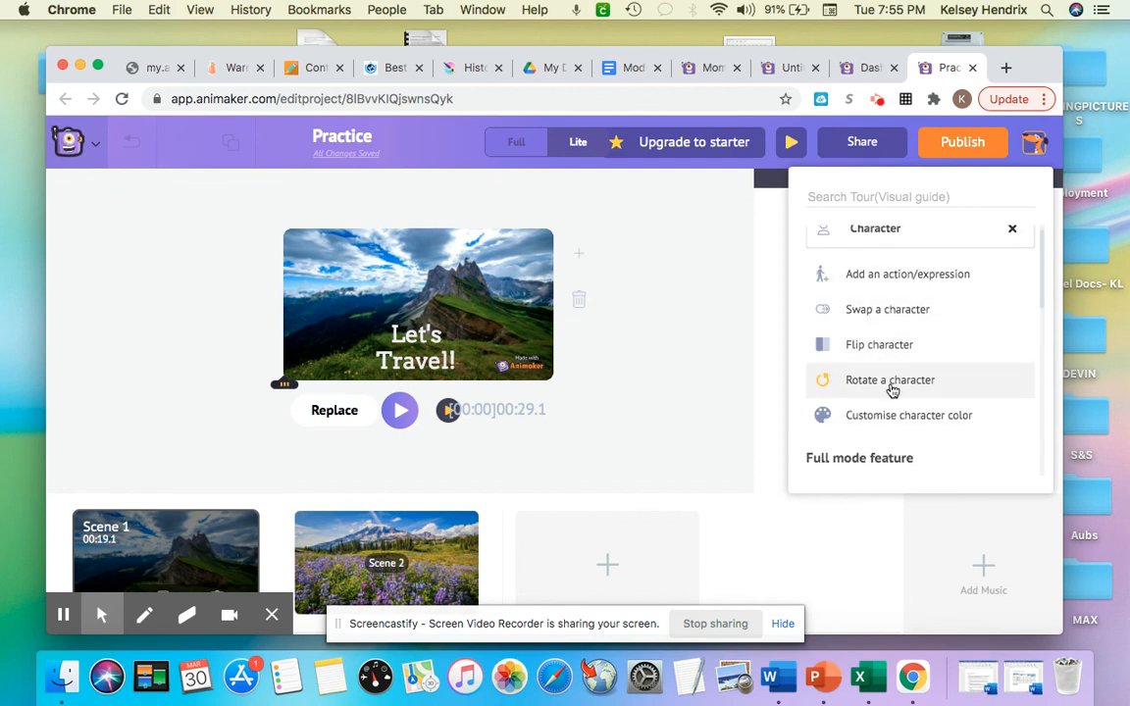
{"action": "left_click", "coordinate": [685, 357]}
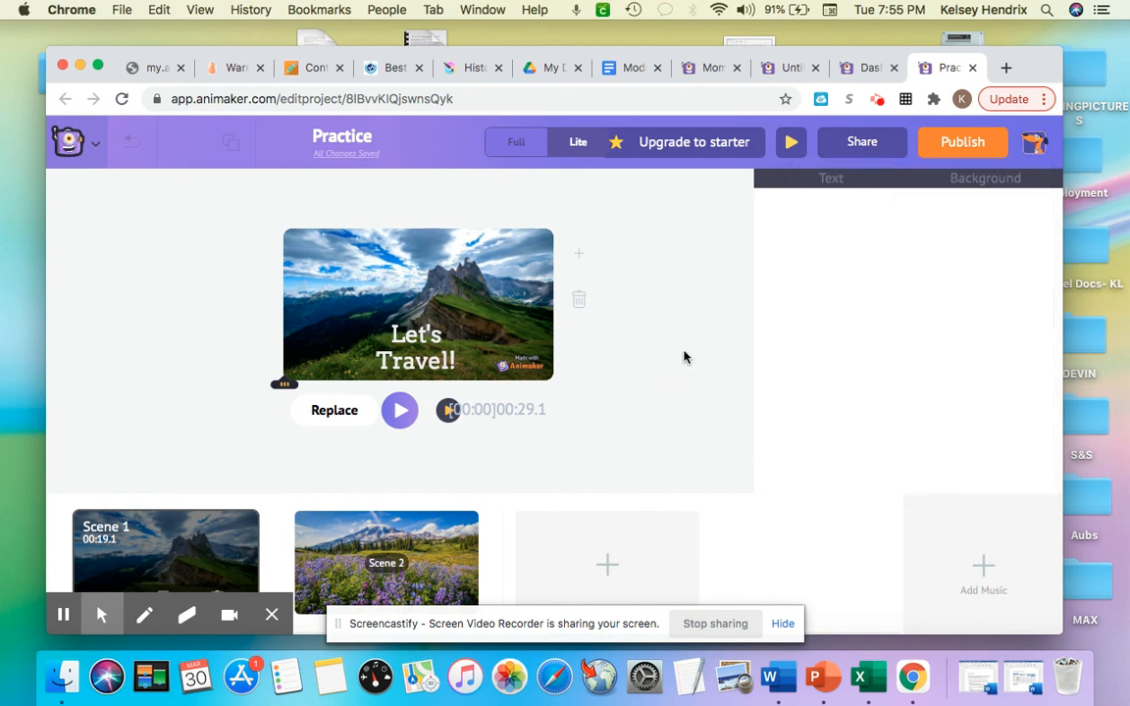